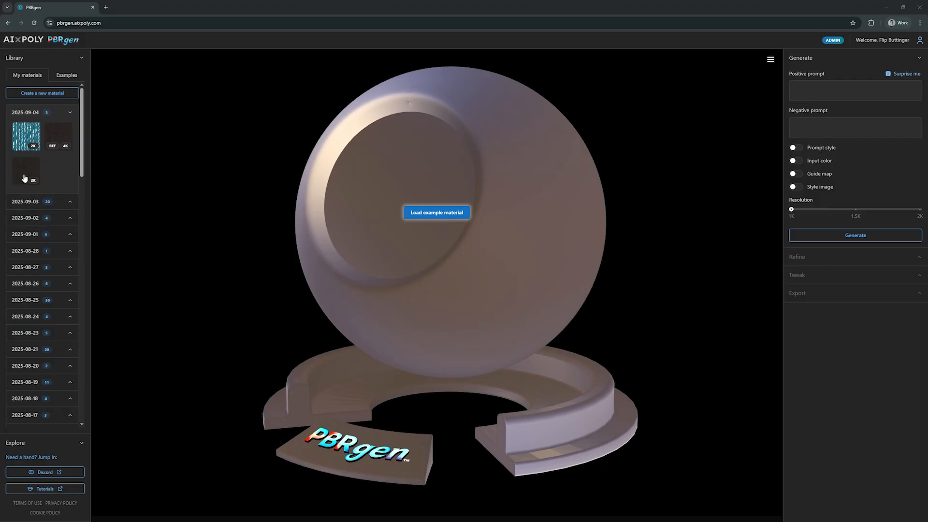
# Step: Load the teal patterned material from the 2025-09-04 library group and collapse the Generate, Refine and Export sections
pyautogui.click(21, 146)
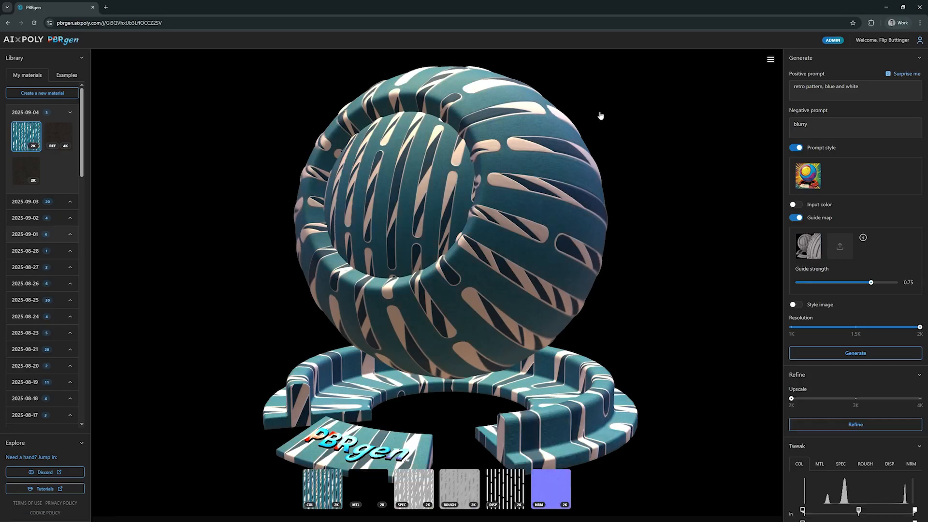
pyautogui.click(839, 58)
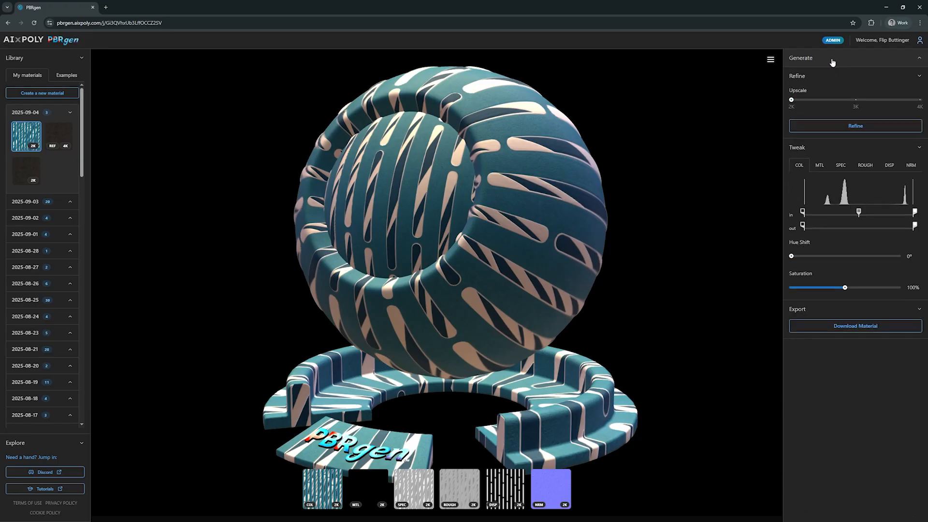
pyautogui.click(830, 79)
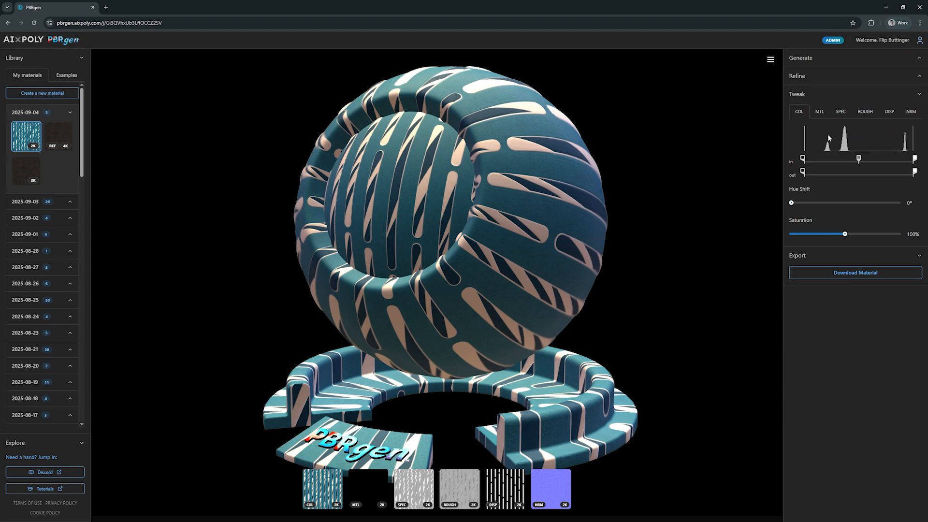
pyautogui.click(819, 256)
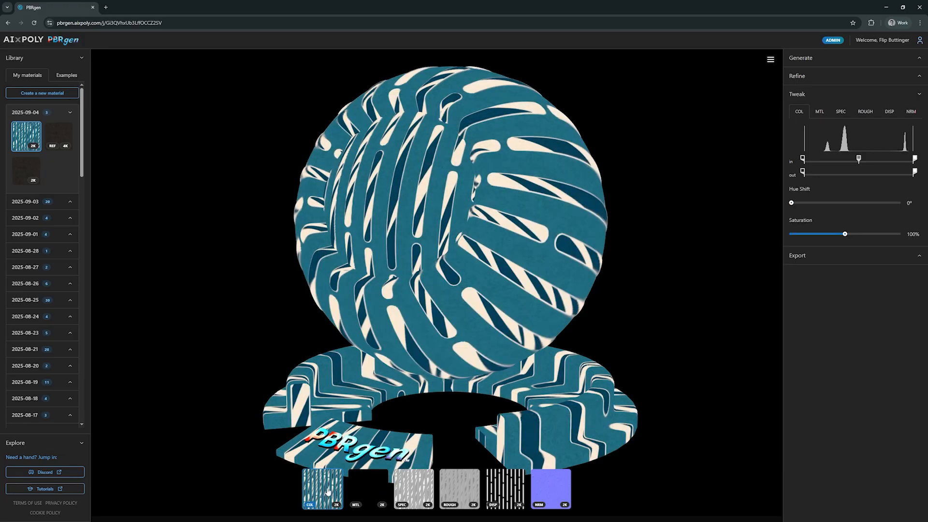
# Step: Preview each texture map on the model one at a time, ending back on the full material view
pyautogui.click(325, 493)
pyautogui.click(363, 490)
pyautogui.click(406, 490)
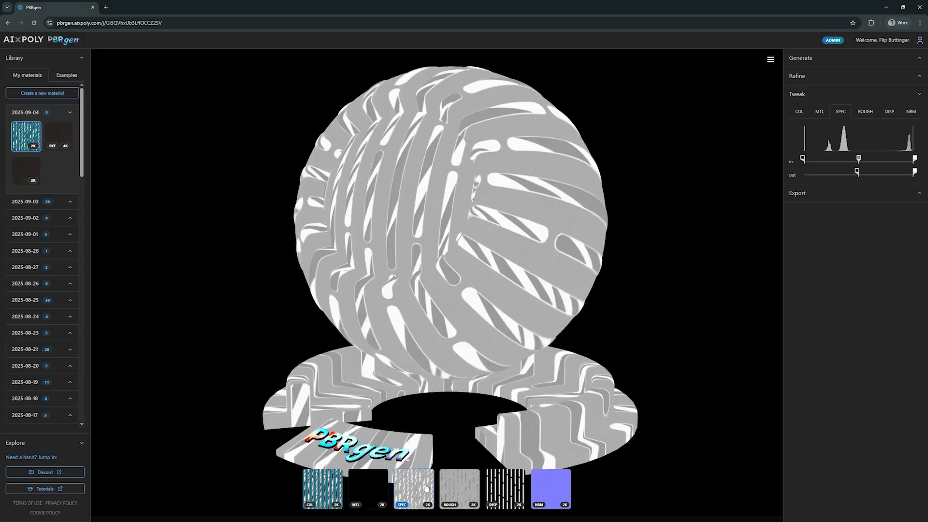
pyautogui.click(461, 488)
pyautogui.click(500, 489)
pyautogui.click(539, 489)
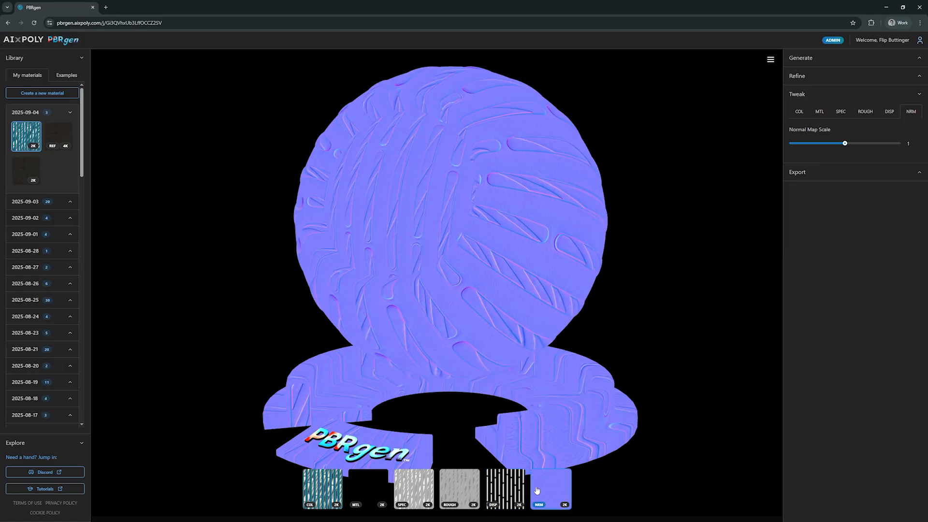
pyautogui.click(323, 493)
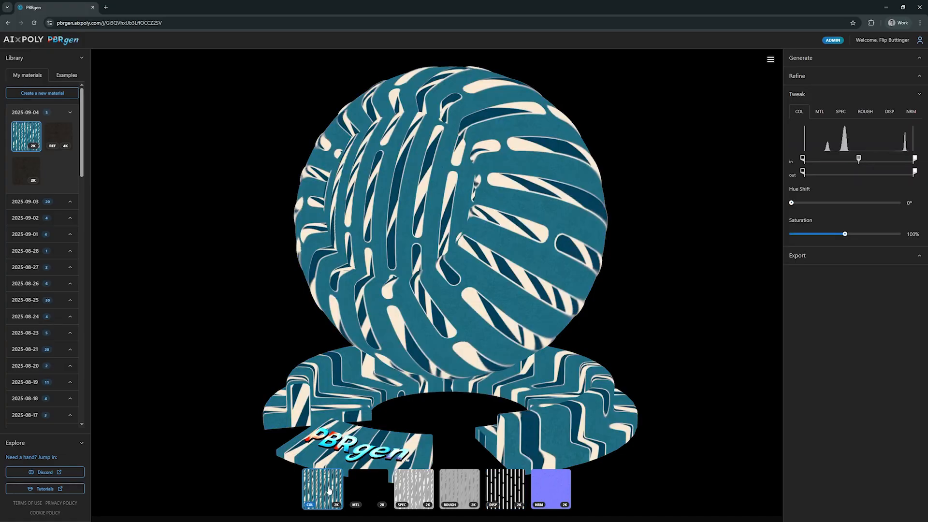
pyautogui.click(325, 492)
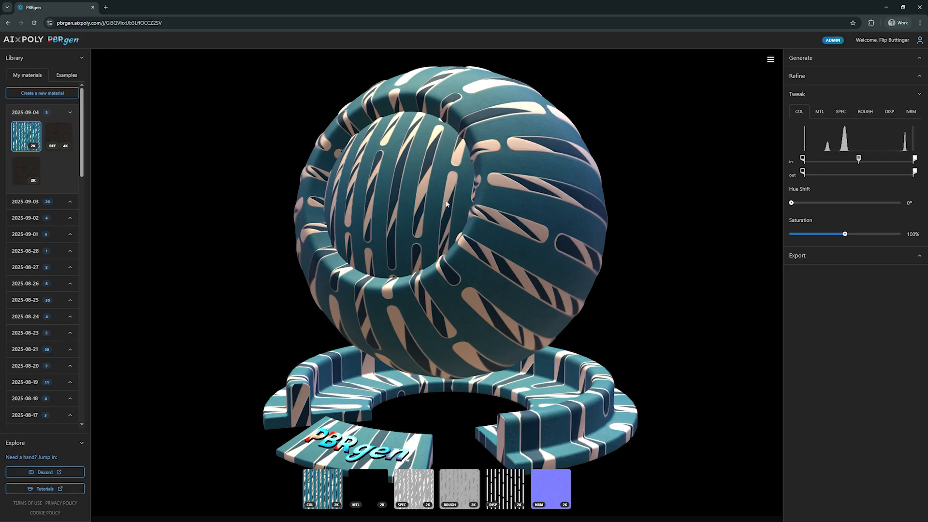
# Step: Orbit and zoom in to examine the material's surface detail on the model
pyautogui.moveTo(446, 204); pyautogui.dragTo(524, 222)
pyautogui.scroll(5, 524, 221)
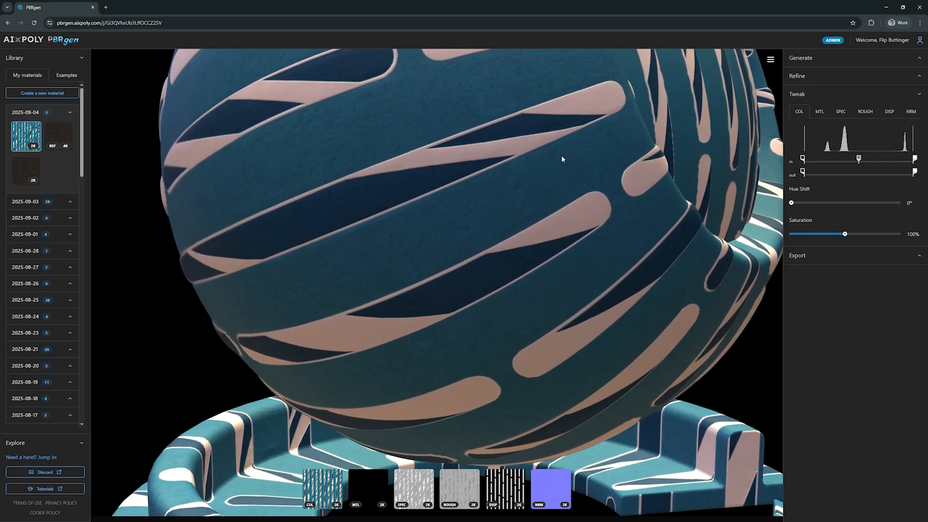
pyautogui.moveTo(561, 159); pyautogui.dragTo(398, 222)
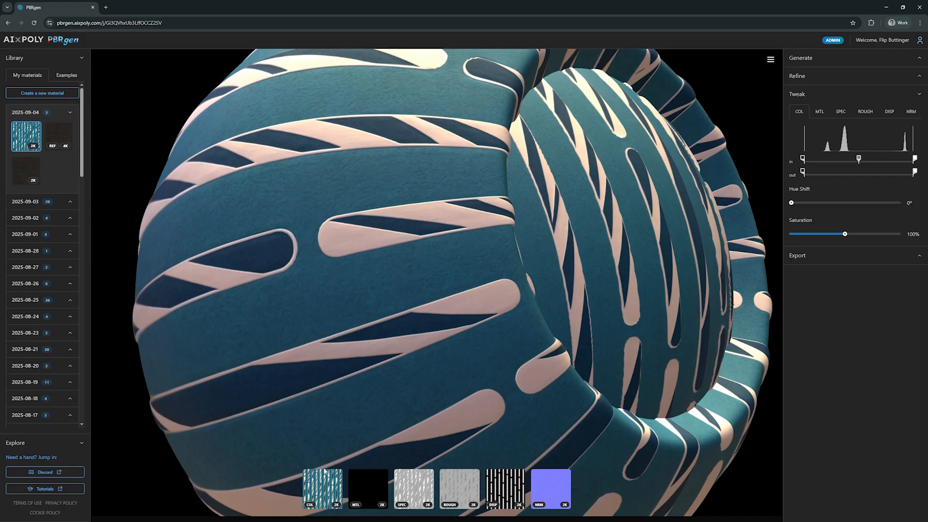
# Step: Isolate the color map and try raising its input black point before resetting it
pyautogui.click(317, 490)
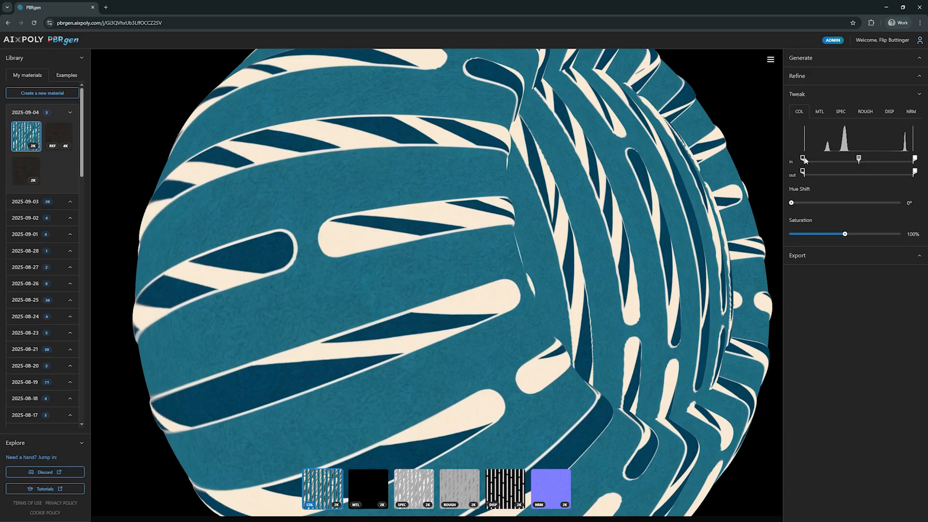
pyautogui.moveTo(804, 160); pyautogui.dragTo(835, 159)
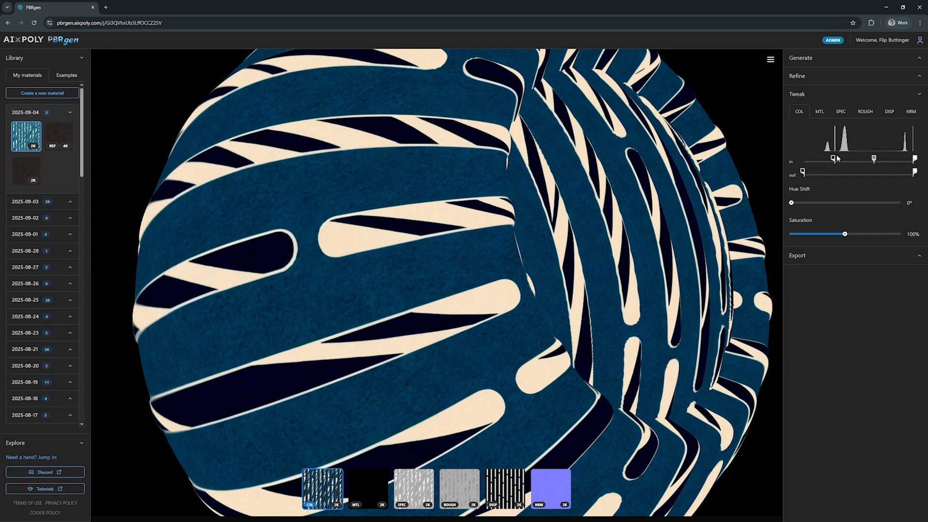
pyautogui.moveTo(413, 222); pyautogui.dragTo(458, 208)
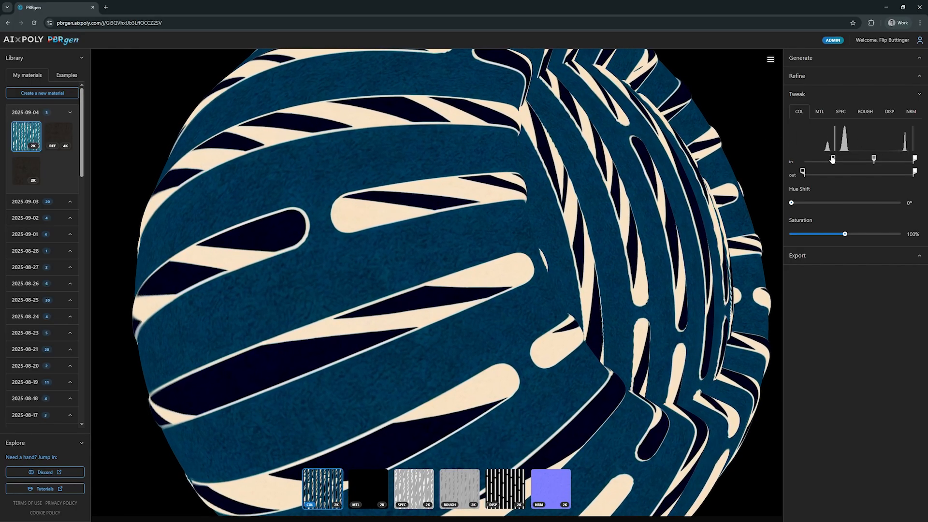
pyautogui.moveTo(833, 160); pyautogui.dragTo(802, 159)
# Step: Experiment with the color map's input white point and midpoint, restoring both to their original positions
pyautogui.moveTo(916, 160); pyautogui.dragTo(818, 160)
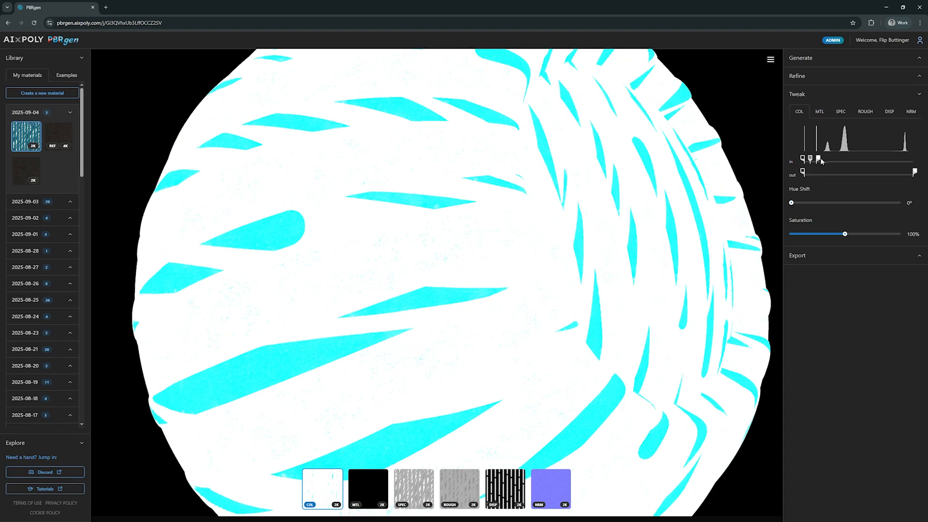
pyautogui.moveTo(817, 159); pyautogui.dragTo(915, 160)
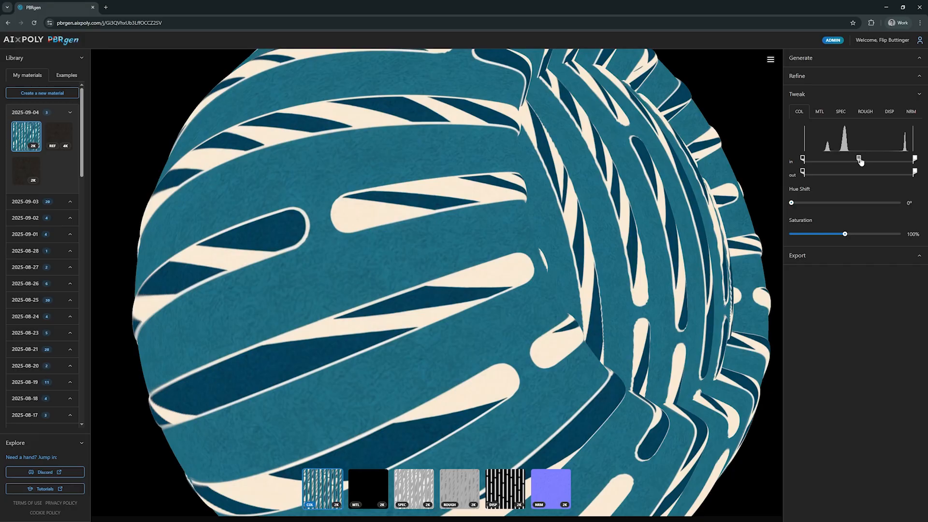
pyautogui.moveTo(860, 161)
pyautogui.mouseDown()
pyautogui.moveTo(850, 161)
pyautogui.moveTo(868, 161)
pyautogui.moveTo(848, 161)
pyautogui.moveTo(869, 162)
pyautogui.moveTo(847, 167)
pyautogui.mouseUp()
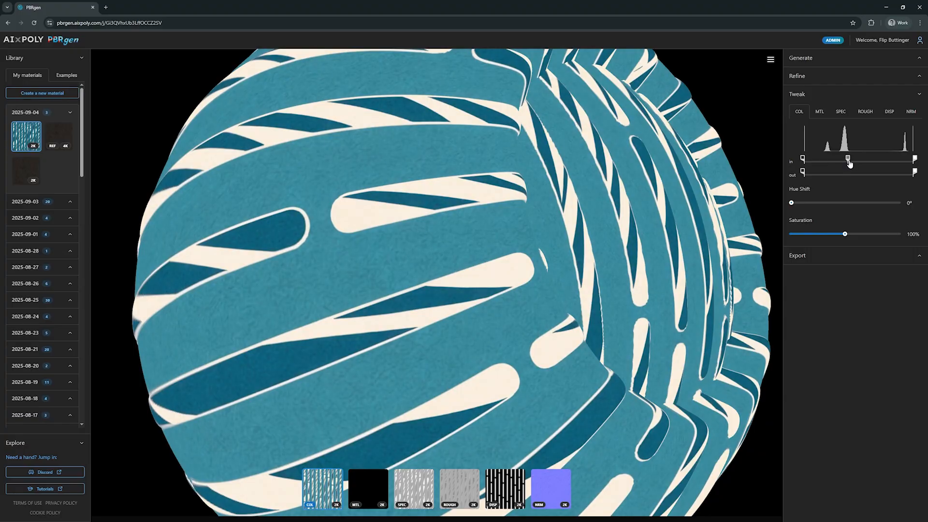
pyautogui.moveTo(848, 162)
pyautogui.mouseDown()
pyautogui.moveTo(862, 163)
pyautogui.moveTo(850, 160)
pyautogui.mouseUp()
pyautogui.moveTo(850, 161); pyautogui.dragTo(858, 160)
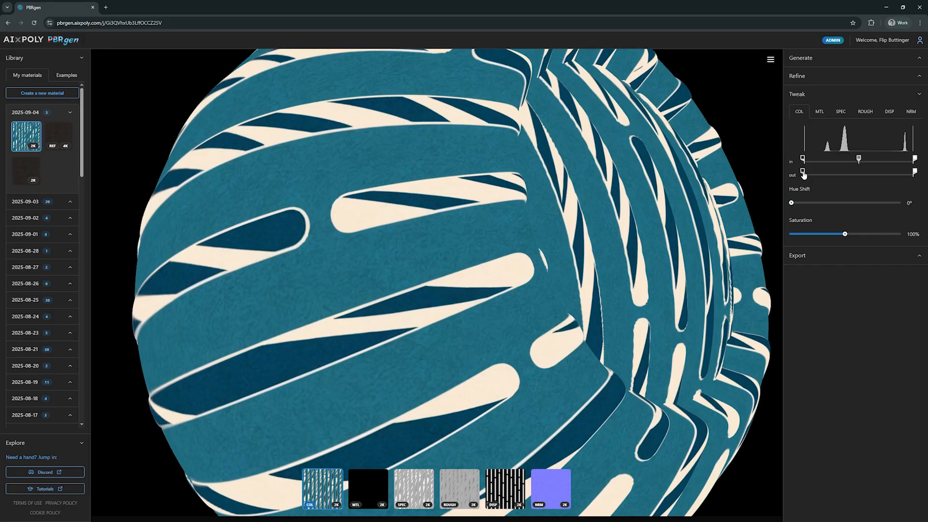
# Step: Experiment with the color map's output black and white points, returning both to their full range
pyautogui.moveTo(803, 174); pyautogui.dragTo(854, 175)
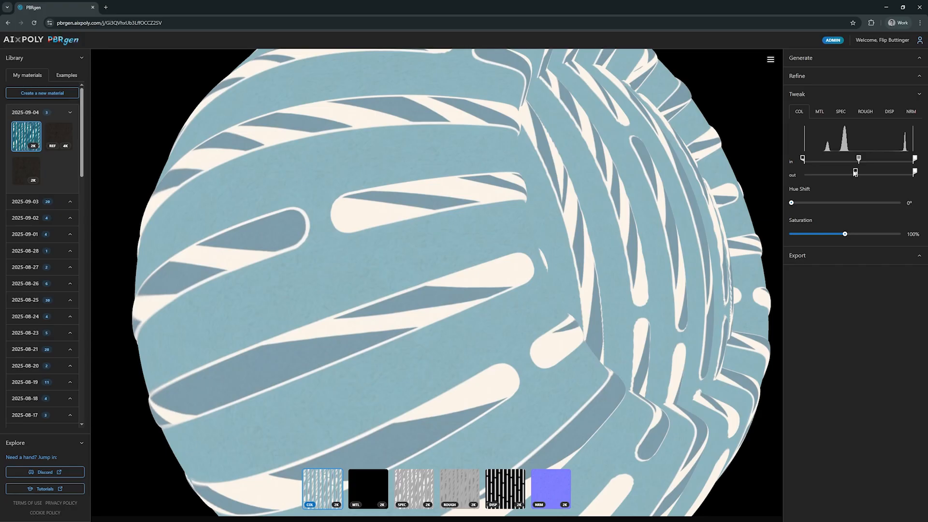
pyautogui.moveTo(855, 173); pyautogui.dragTo(725, 175)
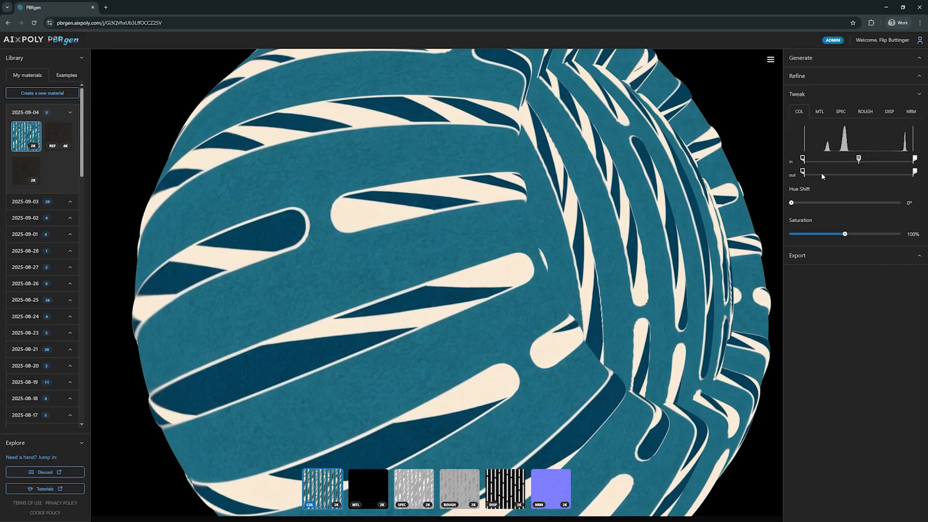
pyautogui.moveTo(913, 173); pyautogui.dragTo(856, 174)
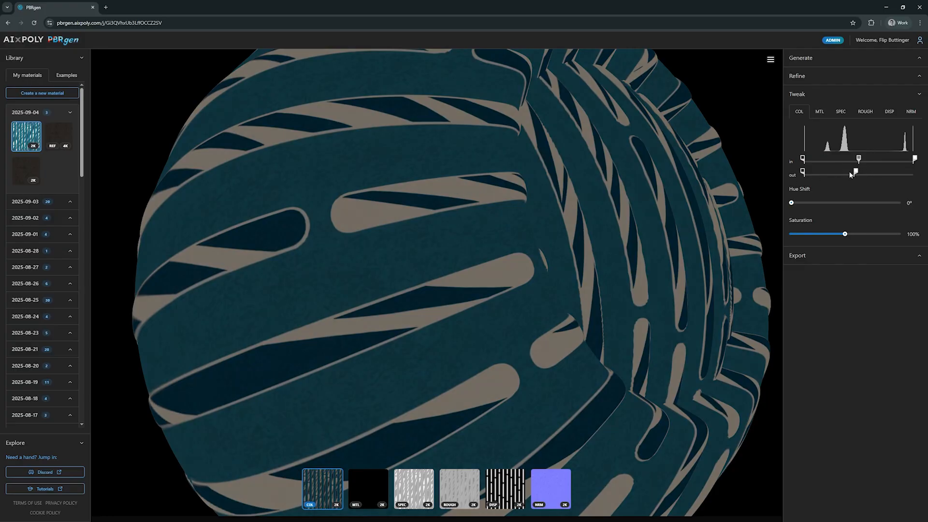
pyautogui.moveTo(804, 173)
pyautogui.mouseDown()
pyautogui.moveTo(853, 173)
pyautogui.moveTo(793, 174)
pyautogui.mouseUp()
pyautogui.moveTo(856, 172); pyautogui.dragTo(919, 173)
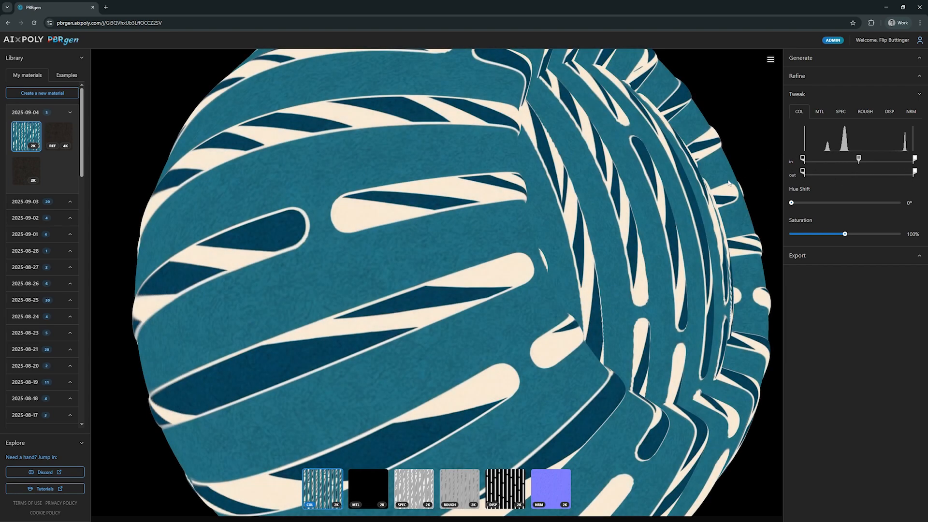
# Step: Shift the color map's hue to 245°
pyautogui.moveTo(729, 184); pyautogui.dragTo(698, 171)
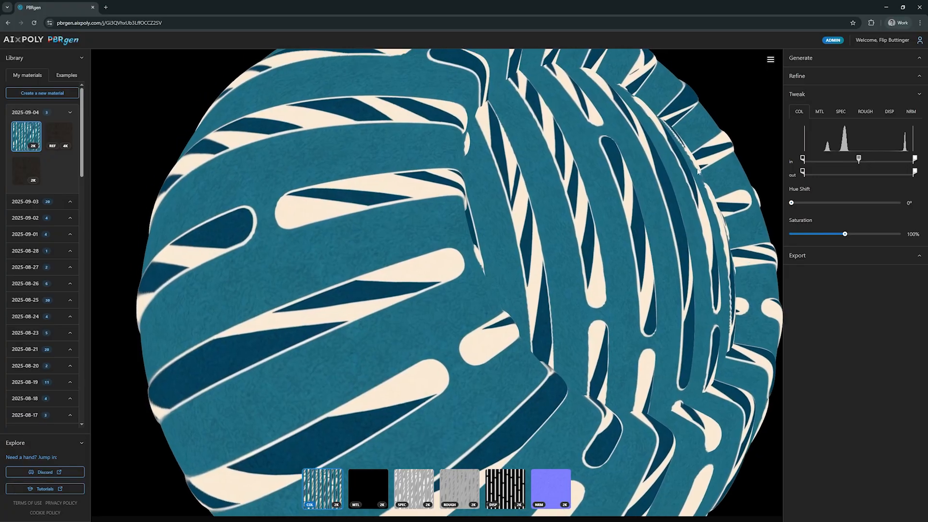
pyautogui.moveTo(791, 204); pyautogui.dragTo(866, 198)
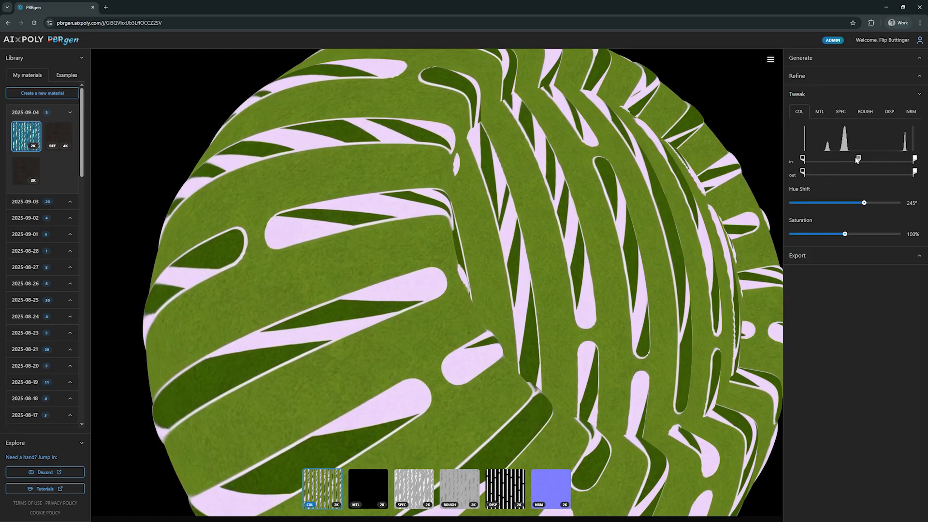
# Step: Move the color map's input midpoint slightly toward the shadows and raise saturation to 120%
pyautogui.moveTo(859, 160); pyautogui.dragTo(833, 162)
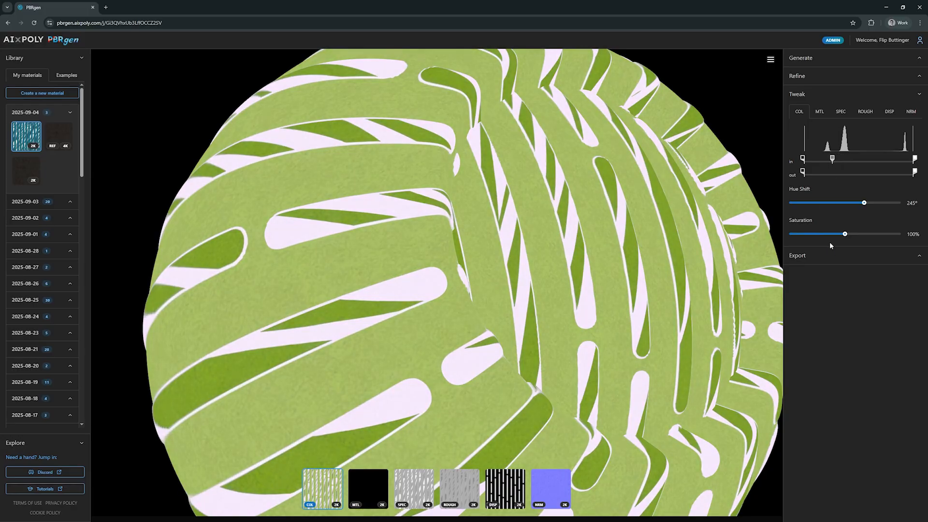
pyautogui.moveTo(845, 236); pyautogui.dragTo(822, 232)
pyautogui.moveTo(821, 232); pyautogui.dragTo(857, 232)
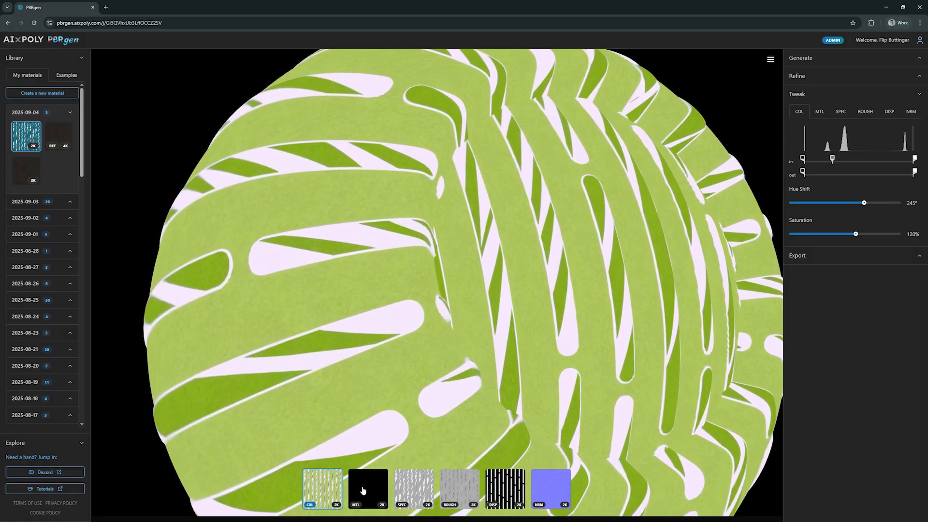
# Step: Isolate the metallic map and raise its output white point to the maximum
pyautogui.click(363, 491)
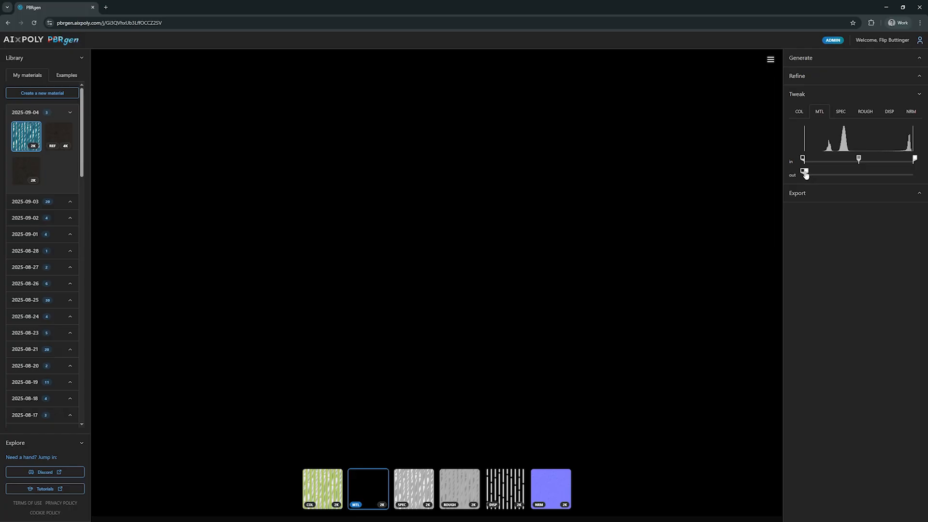
pyautogui.moveTo(807, 175); pyautogui.dragTo(925, 177)
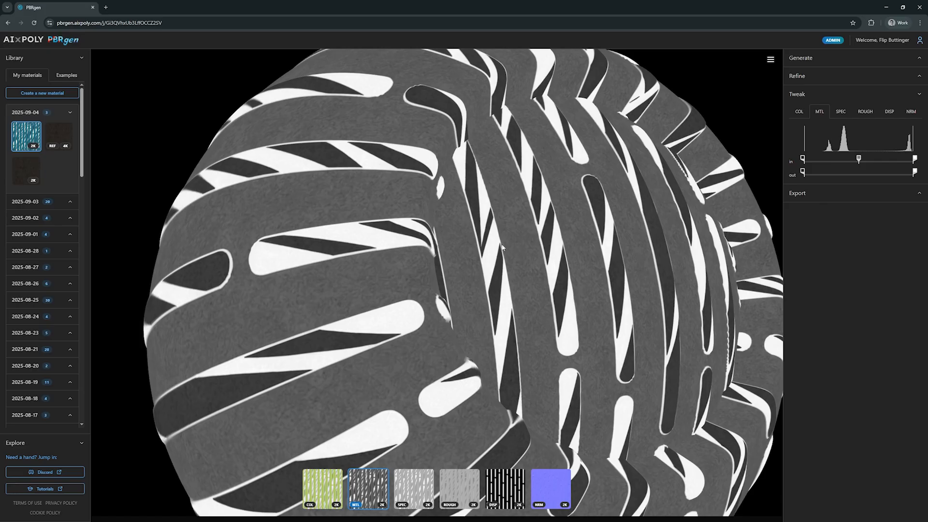
pyautogui.moveTo(507, 206); pyautogui.dragTo(656, 195)
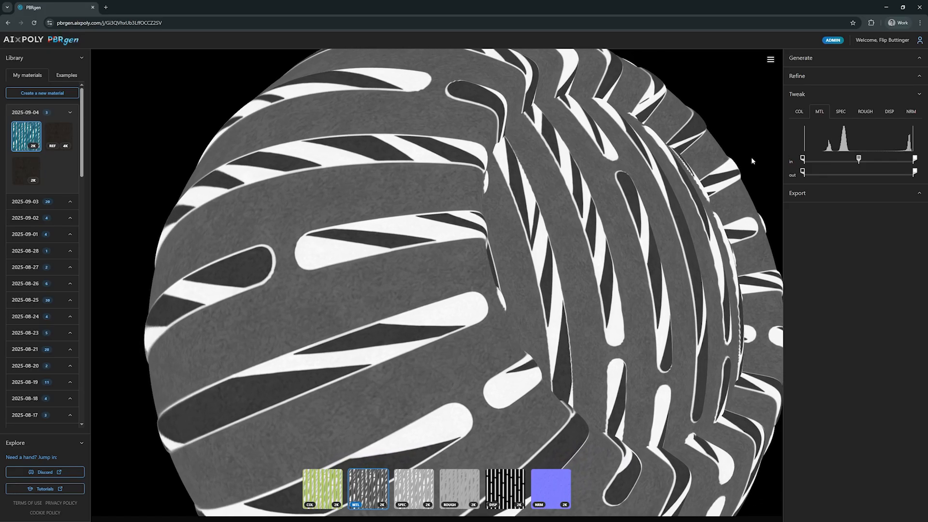
# Step: Raise the metallic map's input black point, and try lowering its input white point before restoring it
pyautogui.moveTo(804, 161); pyautogui.dragTo(854, 158)
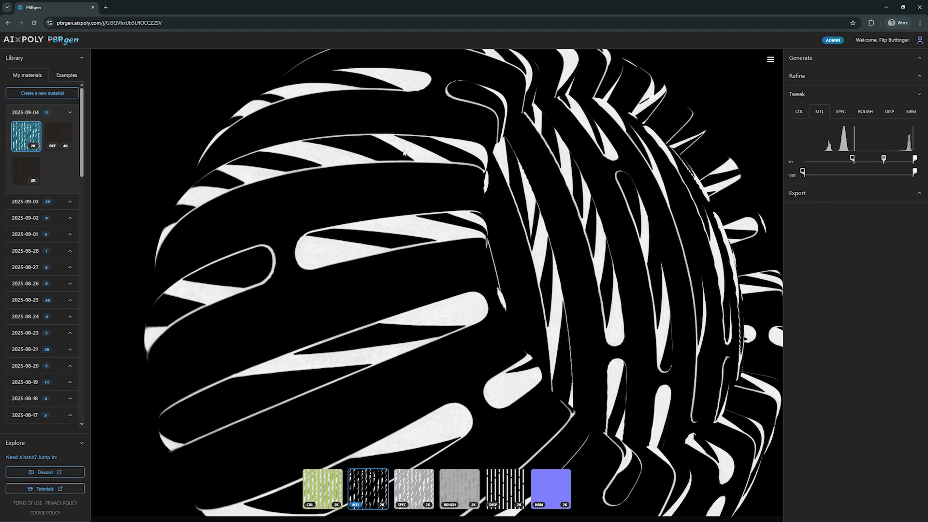
pyautogui.scroll(10, 427, 233)
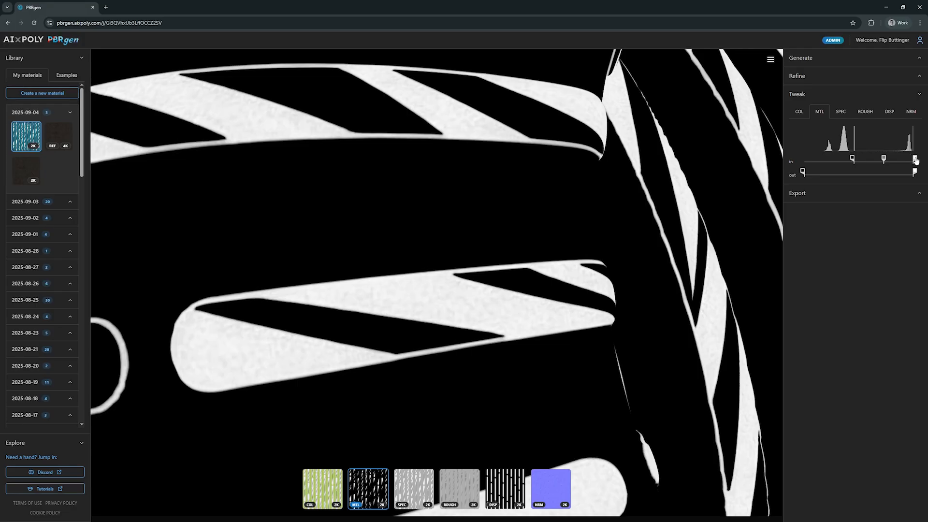
pyautogui.moveTo(915, 160); pyautogui.dragTo(902, 163)
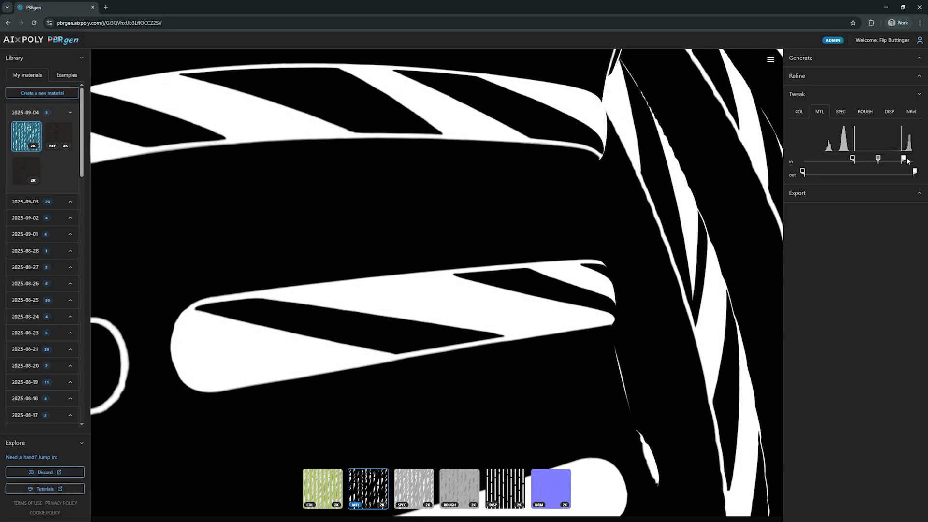
pyautogui.moveTo(903, 161); pyautogui.dragTo(916, 161)
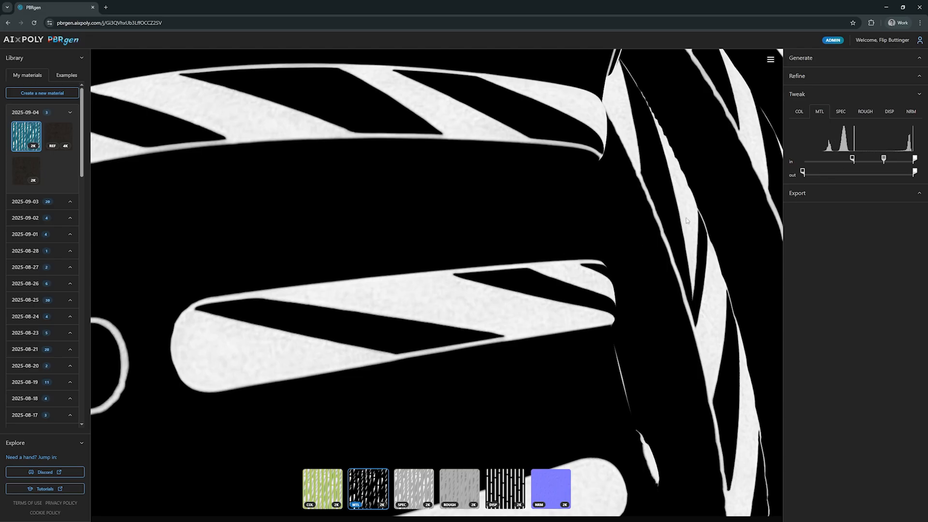
# Step: Return to the full material view and orbit and zoom to inspect the tweaked material
pyautogui.click(366, 493)
pyautogui.scroll(-5, 431, 192)
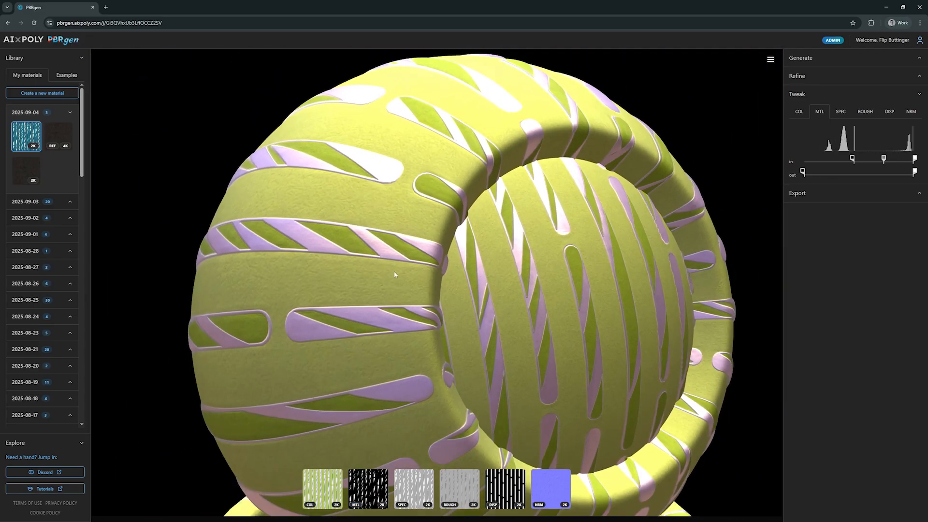
pyautogui.moveTo(395, 275); pyautogui.dragTo(422, 250)
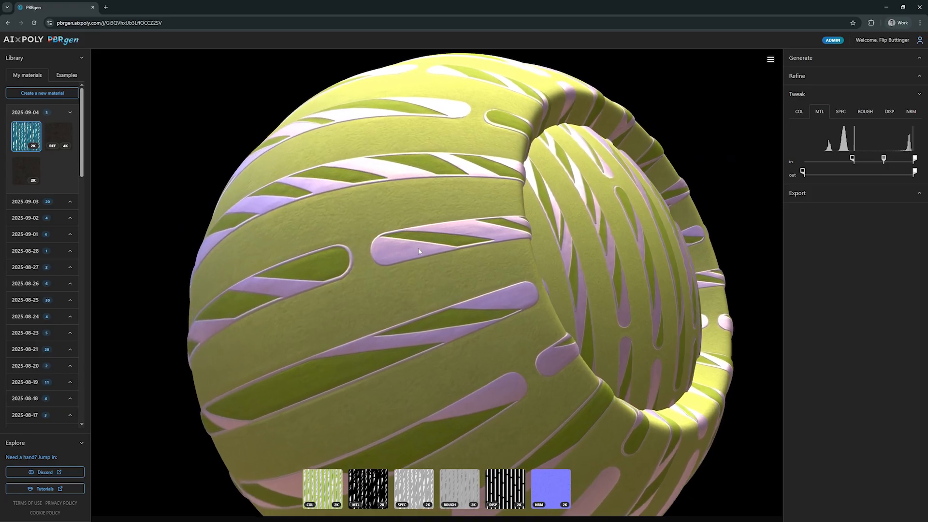
pyautogui.scroll(5, 423, 192)
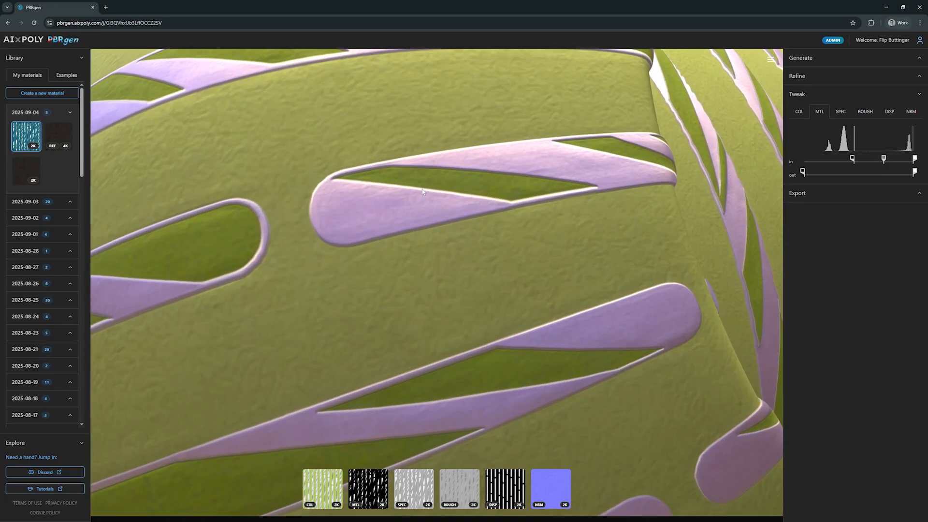
pyautogui.scroll(-5, 421, 190)
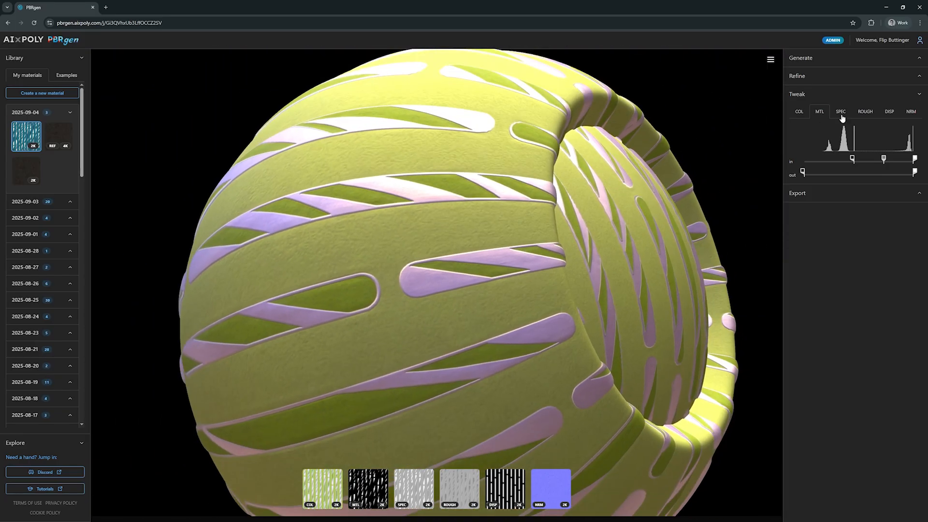
# Step: Open the roughness map's tweak settings and narrow its output range by lowering both the output black and white points
pyautogui.click(866, 118)
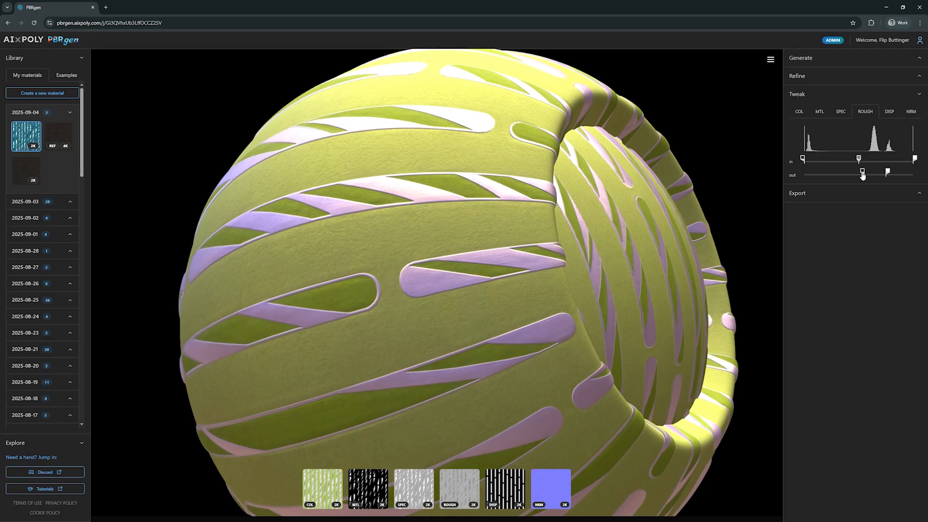
pyautogui.moveTo(863, 172); pyautogui.dragTo(824, 171)
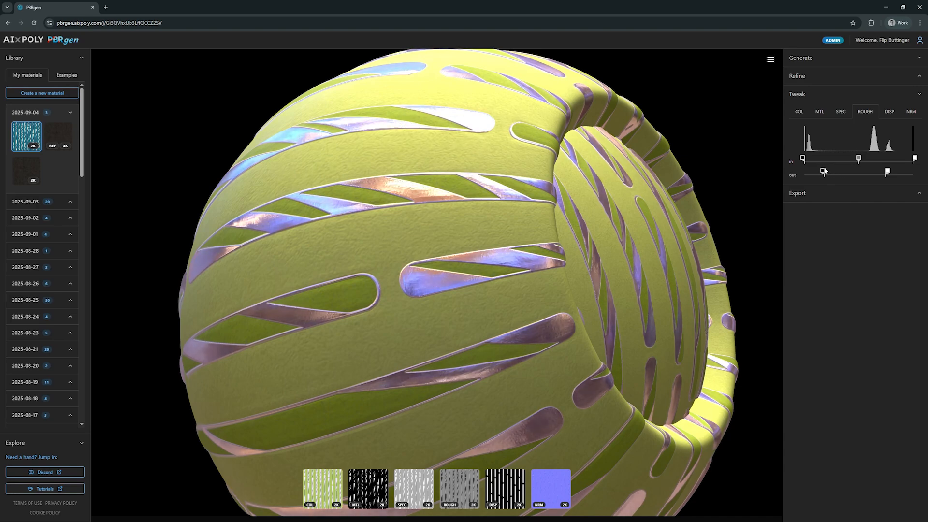
pyautogui.moveTo(496, 250); pyautogui.dragTo(476, 236)
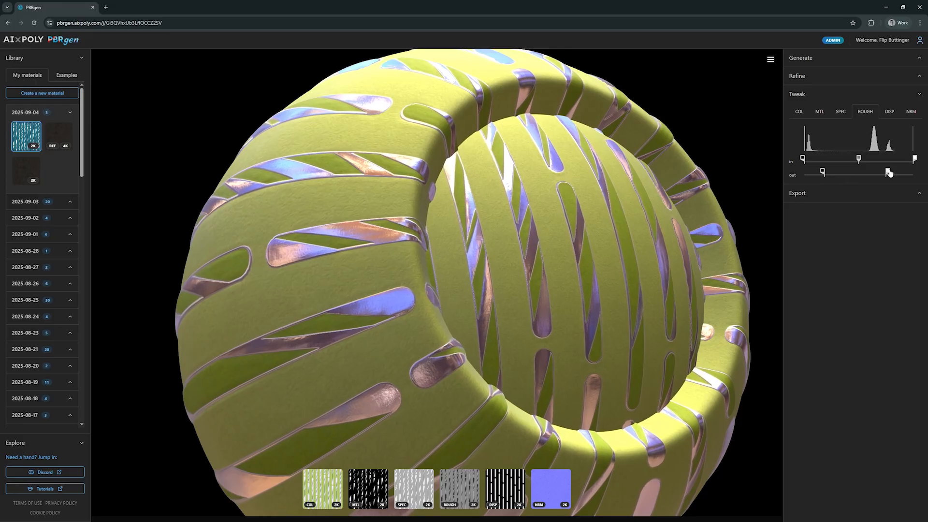
pyautogui.moveTo(888, 174); pyautogui.dragTo(874, 174)
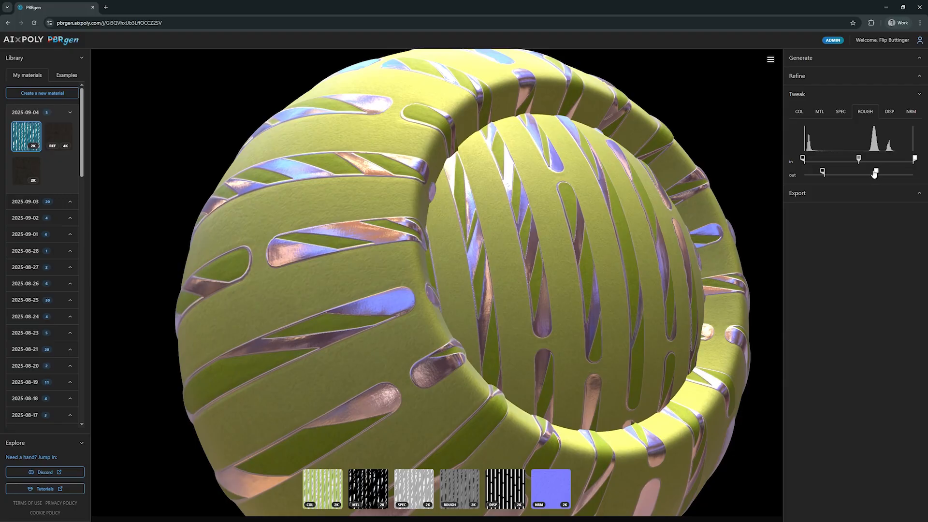
pyautogui.moveTo(874, 174); pyautogui.dragTo(853, 174)
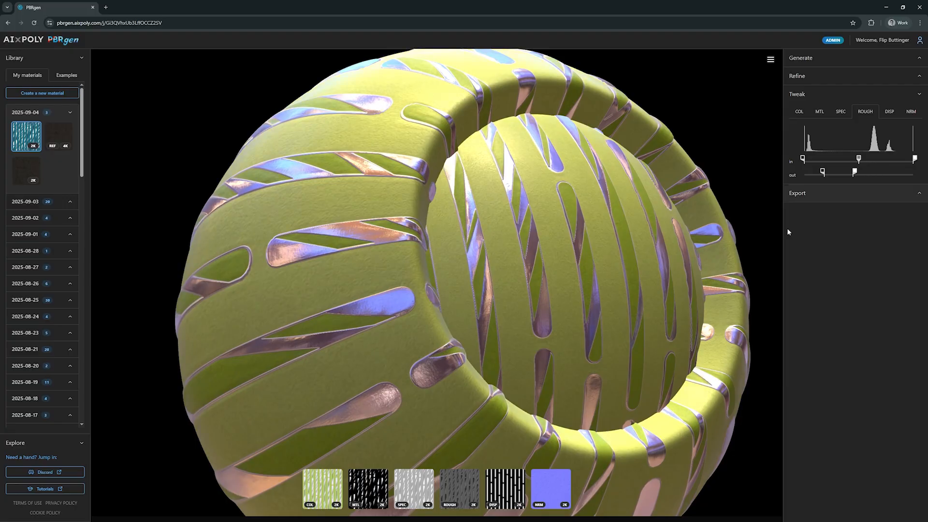
# Step: Isolate the roughness map and shift its input midpoint toward the highlights
pyautogui.click(456, 490)
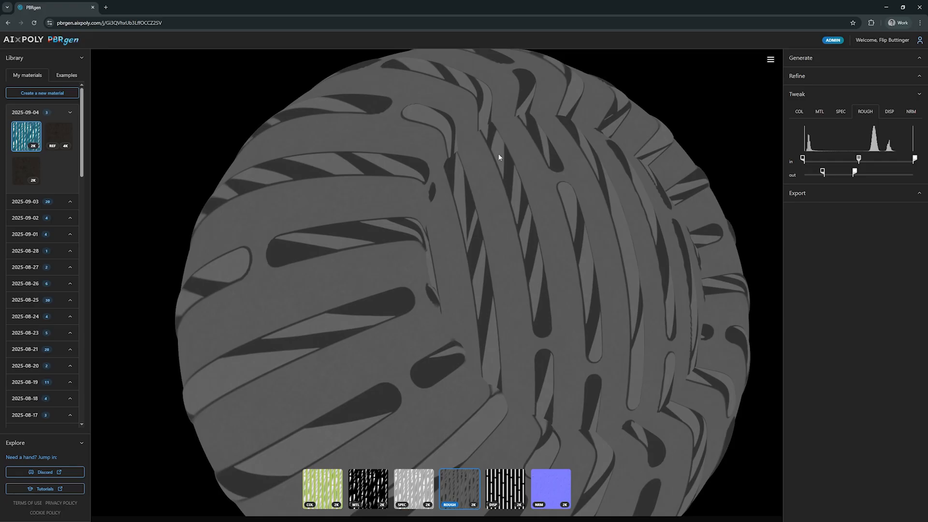
pyautogui.scroll(10, 474, 213)
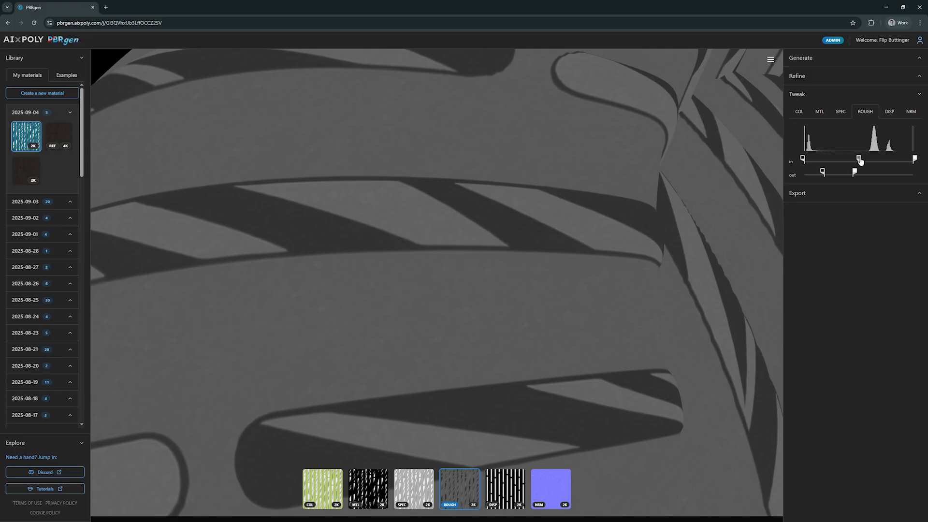
pyautogui.moveTo(859, 161); pyautogui.dragTo(881, 161)
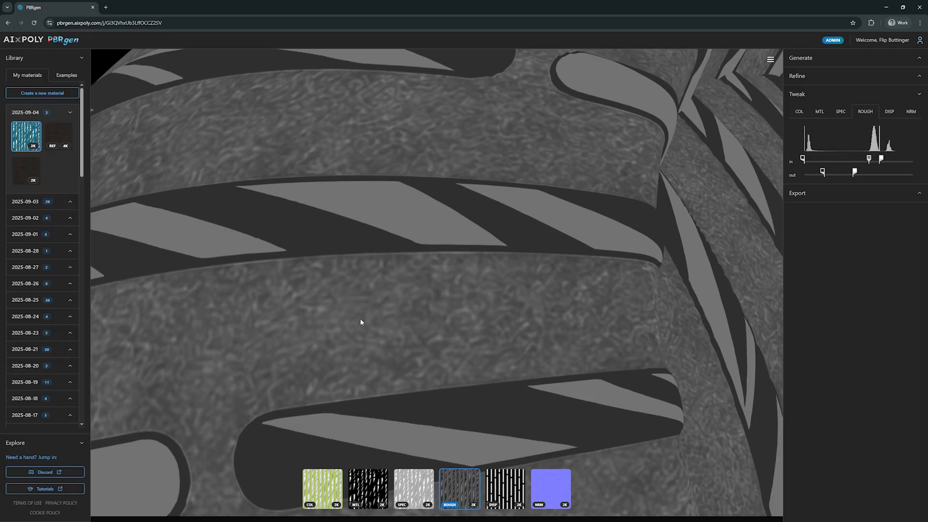
# Step: Return to the full material view and orbit and zoom to inspect the roughness change
pyautogui.click(461, 495)
pyautogui.moveTo(503, 252); pyautogui.dragTo(475, 275)
pyautogui.scroll(-4, 479, 337)
pyautogui.scroll(-4, 478, 338)
pyautogui.moveTo(478, 336); pyautogui.dragTo(494, 314)
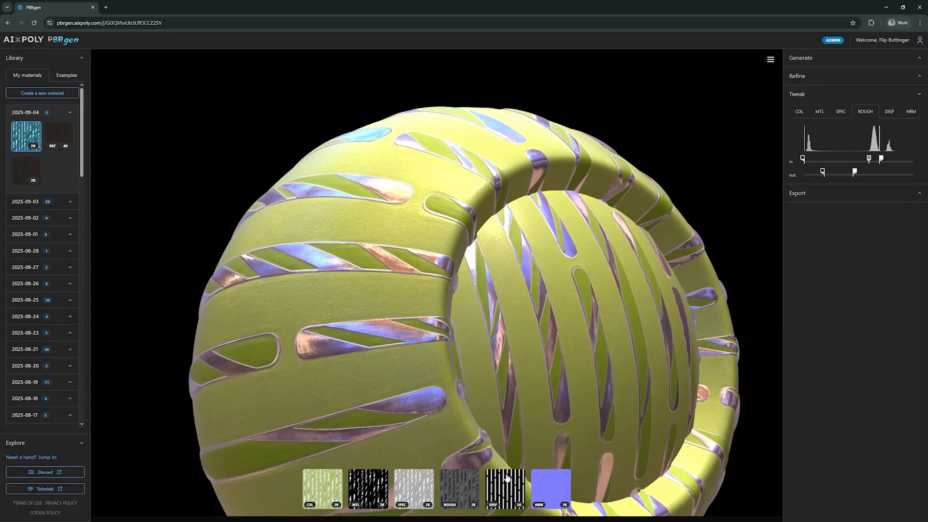
# Step: Open the displacement settings and experiment with different displacement scale and scalar zero values
pyautogui.click(889, 112)
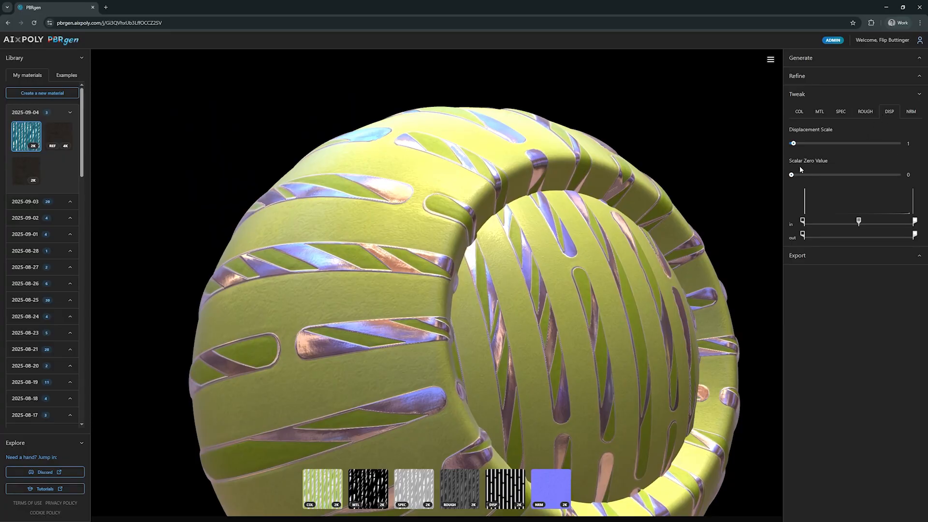
pyautogui.moveTo(795, 147); pyautogui.dragTo(812, 144)
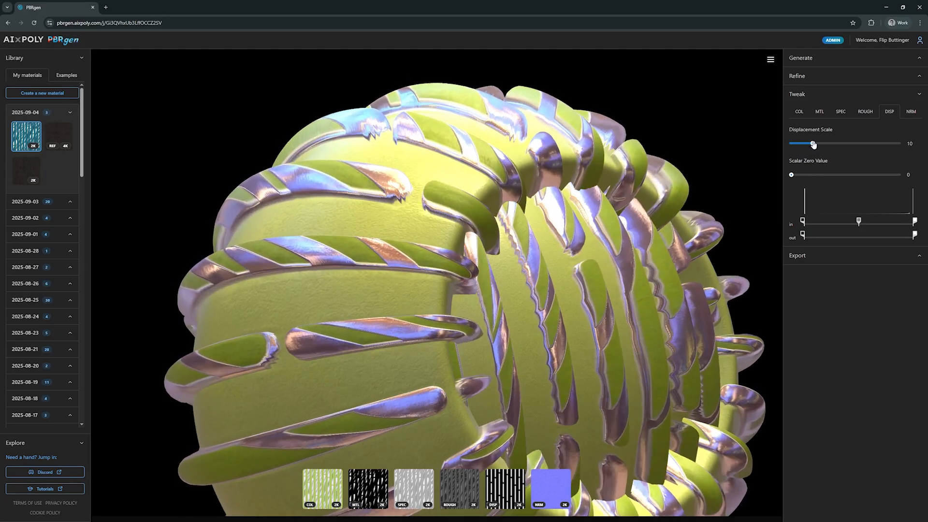
pyautogui.moveTo(791, 174); pyautogui.dragTo(848, 175)
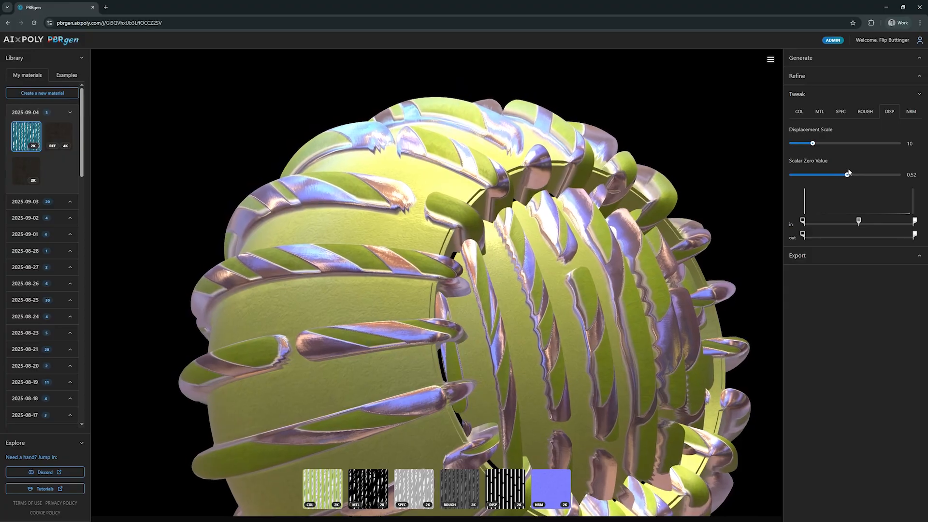
pyautogui.moveTo(813, 146)
pyautogui.mouseDown()
pyautogui.moveTo(828, 145)
pyautogui.moveTo(805, 145)
pyautogui.mouseUp()
pyautogui.moveTo(846, 178); pyautogui.dragTo(900, 175)
pyautogui.moveTo(804, 146); pyautogui.dragTo(801, 146)
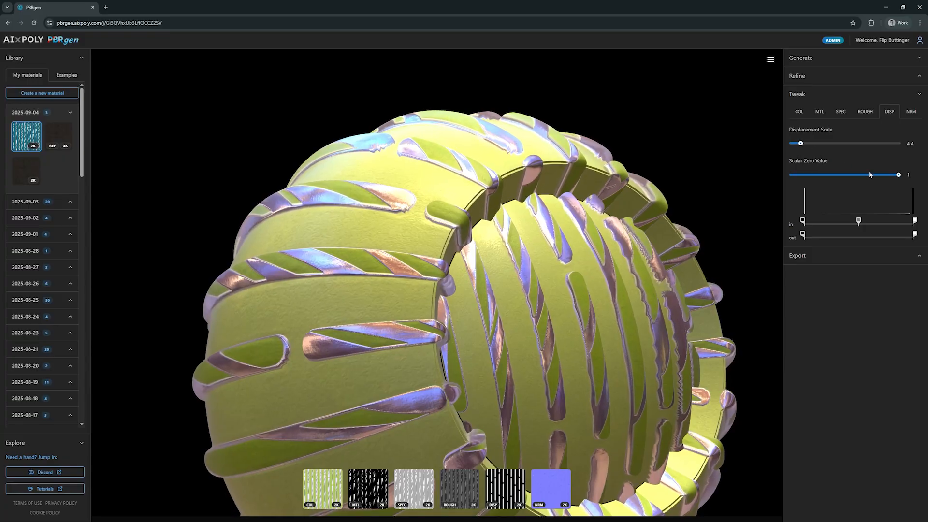
pyautogui.moveTo(898, 175); pyautogui.dragTo(790, 177)
# Step: Set the displacement scale to 3 and the scalar zero value to 0.57
pyautogui.moveTo(801, 145); pyautogui.dragTo(812, 144)
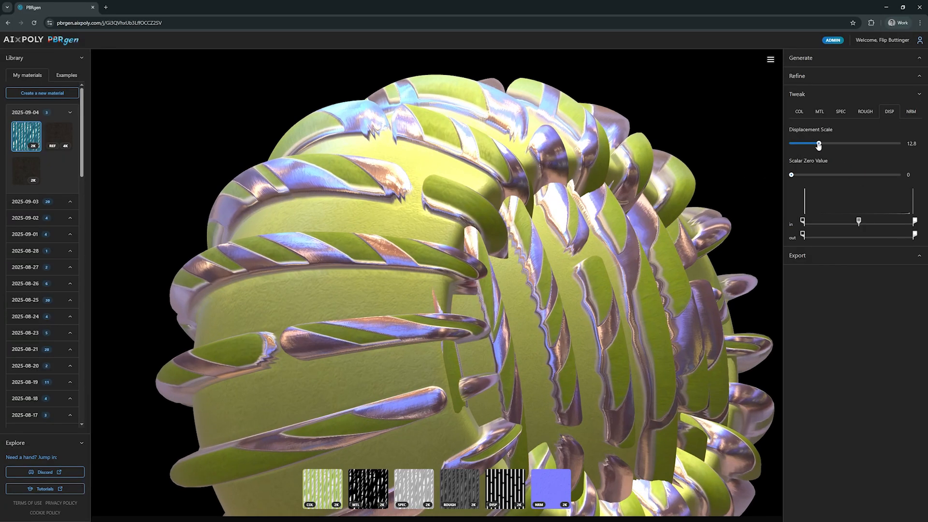
pyautogui.moveTo(840, 178); pyautogui.dragTo(853, 177)
pyautogui.moveTo(811, 145); pyautogui.dragTo(796, 146)
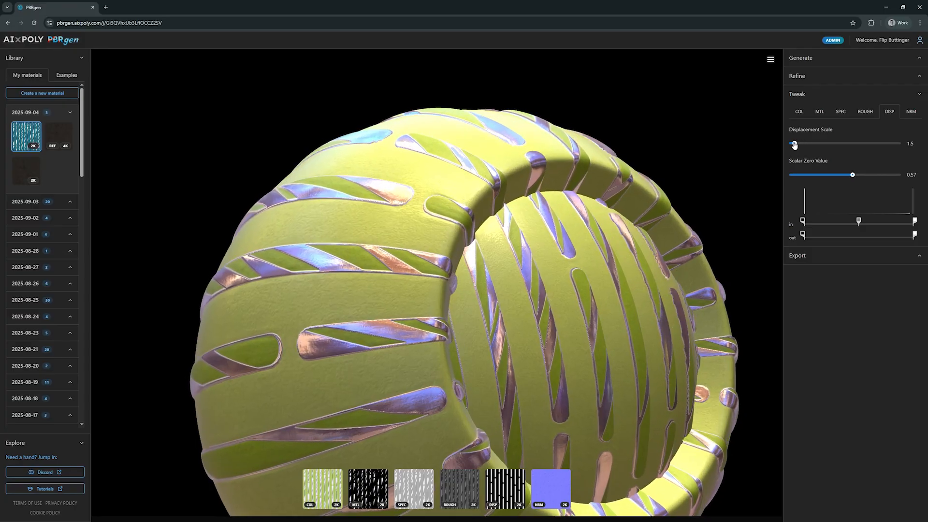
pyautogui.moveTo(695, 196); pyautogui.dragTo(615, 199)
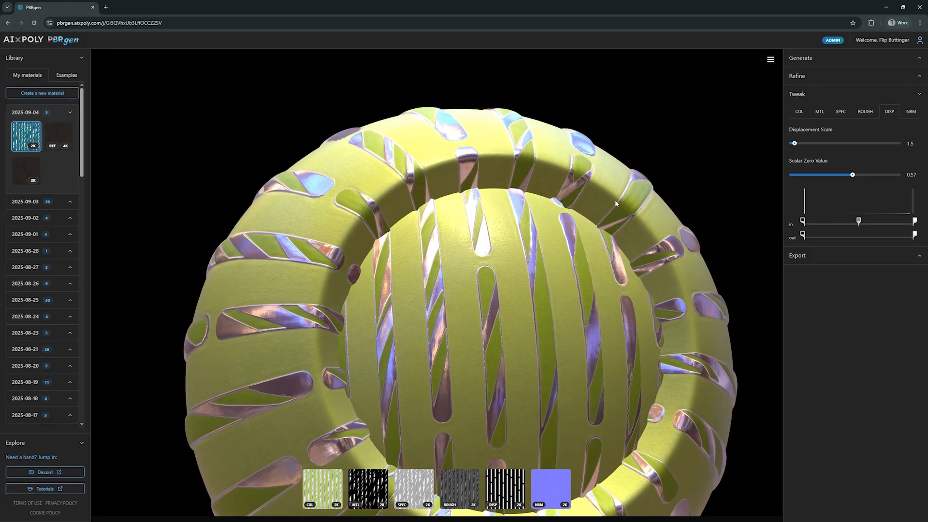
pyautogui.moveTo(795, 146); pyautogui.dragTo(797, 146)
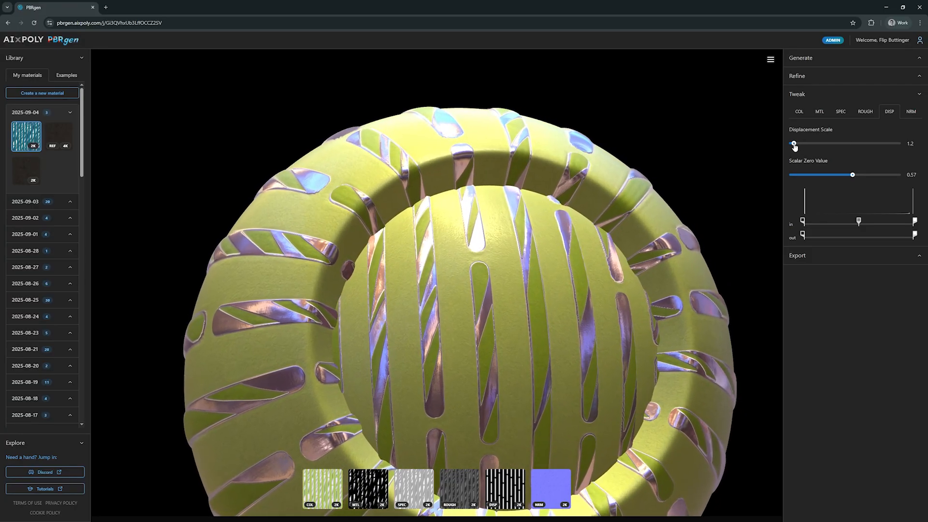
pyautogui.moveTo(583, 230); pyautogui.dragTo(625, 228)
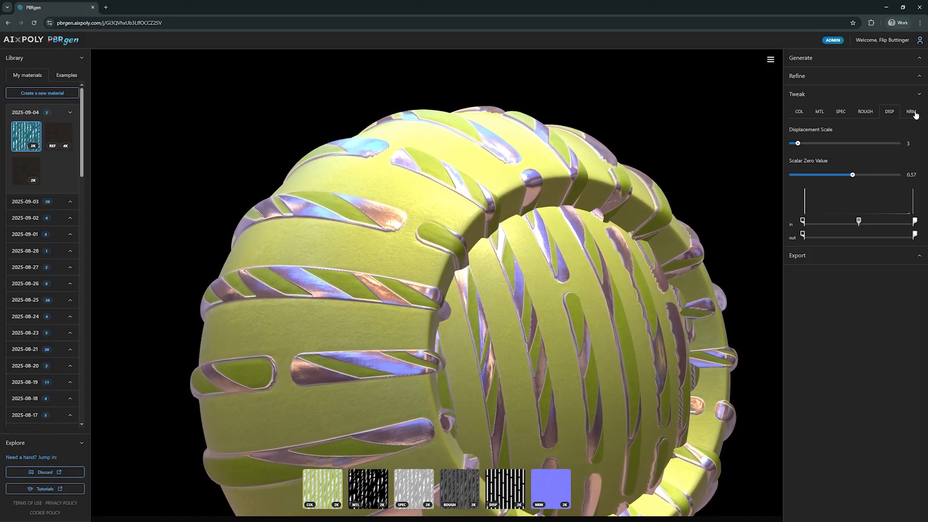
# Step: Raise the normal map scale to 1.37
pyautogui.click(911, 112)
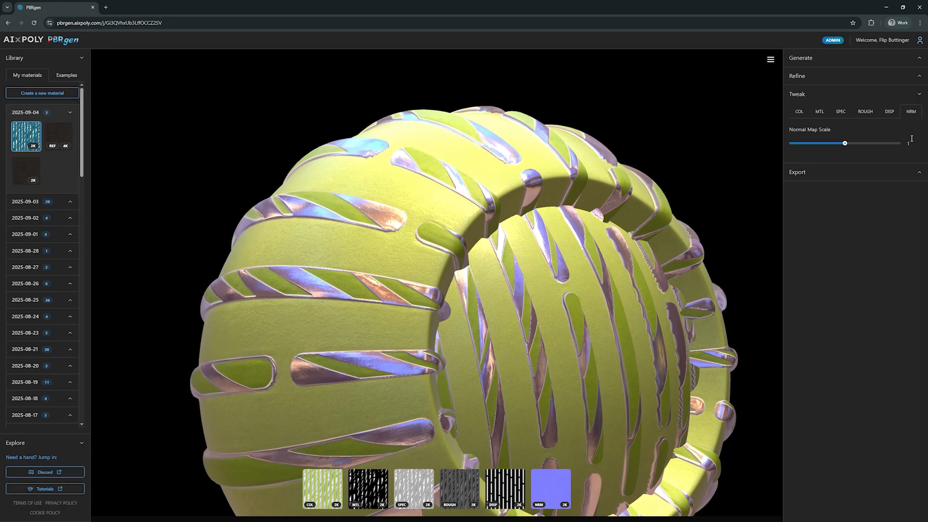
pyautogui.moveTo(846, 144)
pyautogui.mouseDown()
pyautogui.moveTo(890, 144)
pyautogui.moveTo(769, 153)
pyautogui.moveTo(866, 142)
pyautogui.mouseUp()
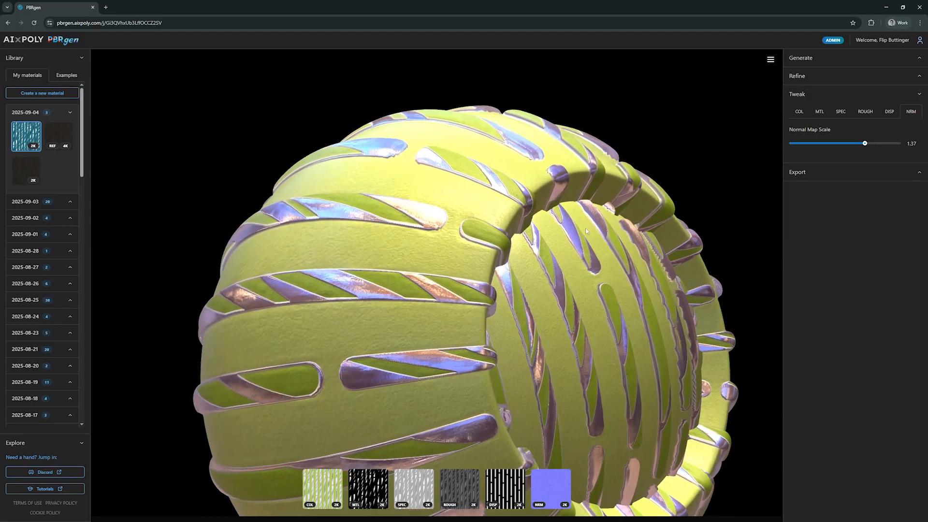
# Step: Raise the roughness map's output white point slightly and zoom out to view the material
pyautogui.click(865, 113)
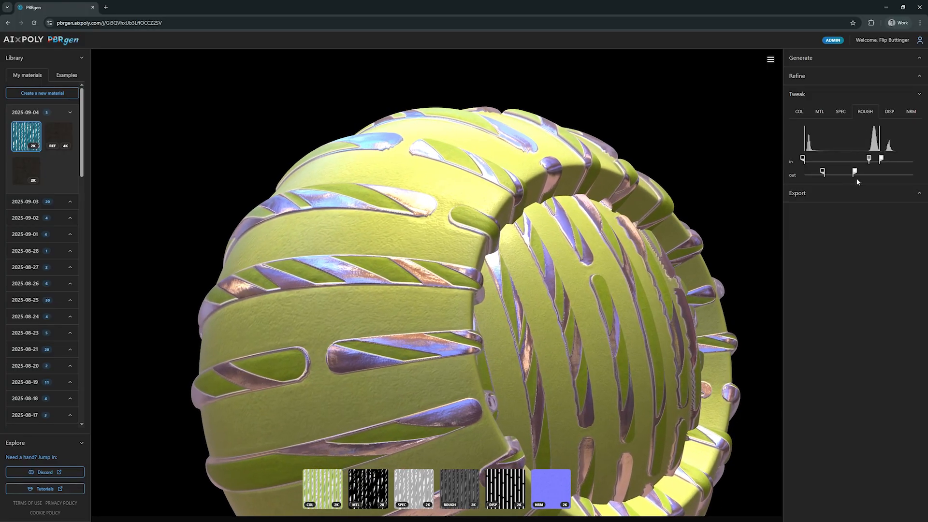
pyautogui.moveTo(856, 173); pyautogui.dragTo(872, 171)
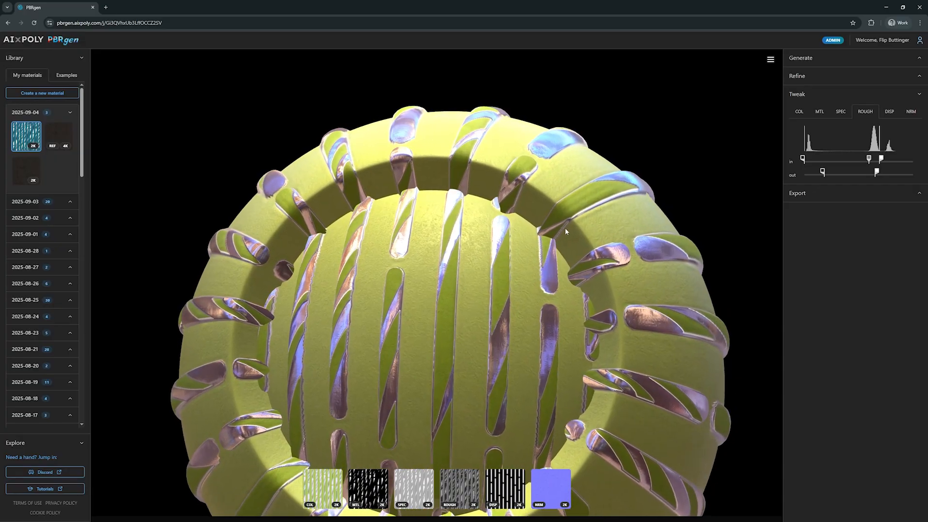
pyautogui.scroll(3, 555, 208)
pyautogui.scroll(-6, 558, 309)
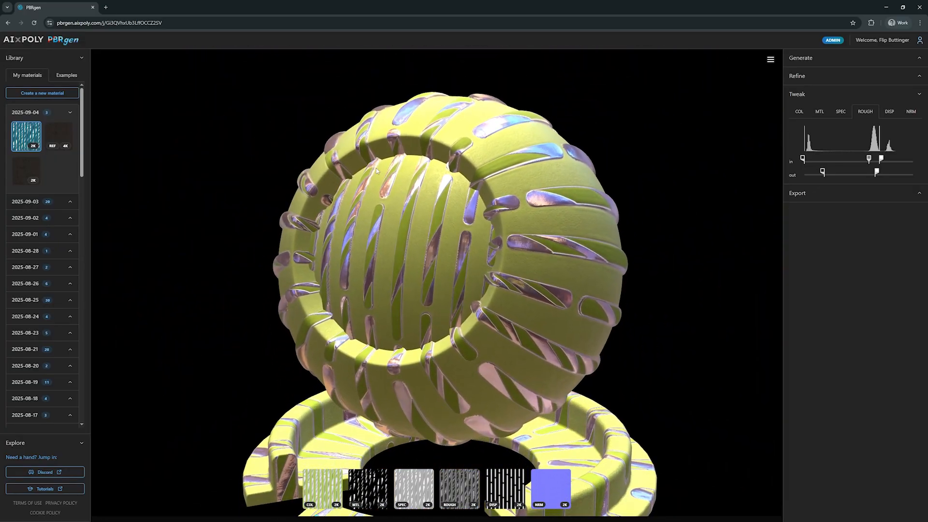
# Step: Load the dark charcoal 4K material from the library and orbit and zoom to inspect it
pyautogui.click(56, 140)
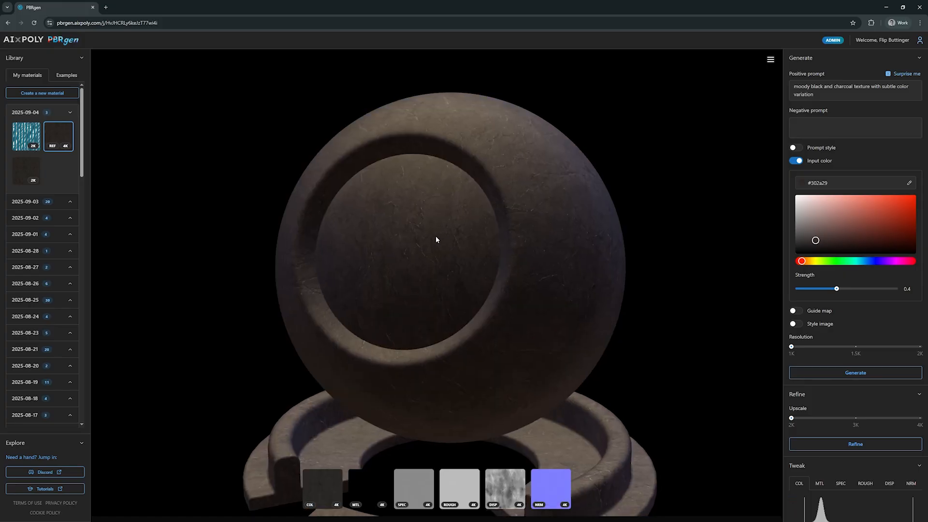
pyautogui.moveTo(435, 237); pyautogui.dragTo(477, 233)
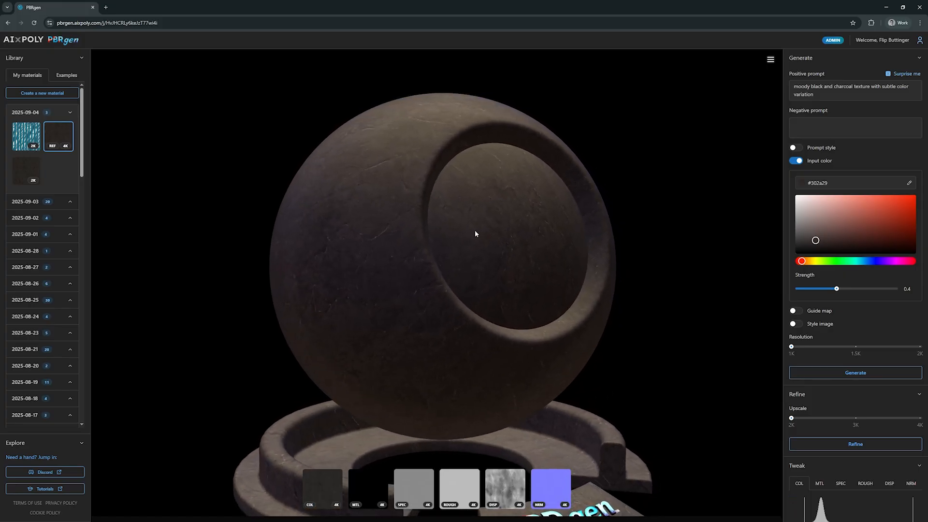
pyautogui.scroll(5, 479, 237)
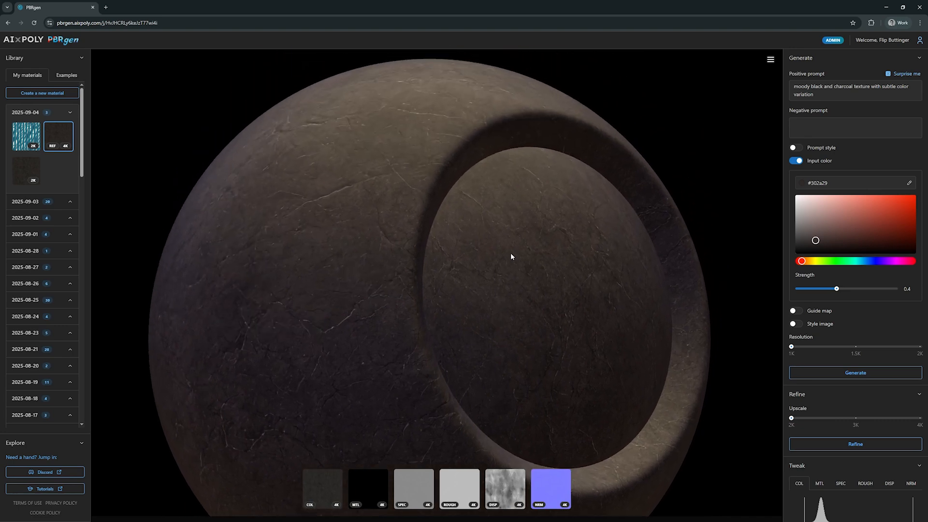
pyautogui.moveTo(511, 257); pyautogui.dragTo(547, 230)
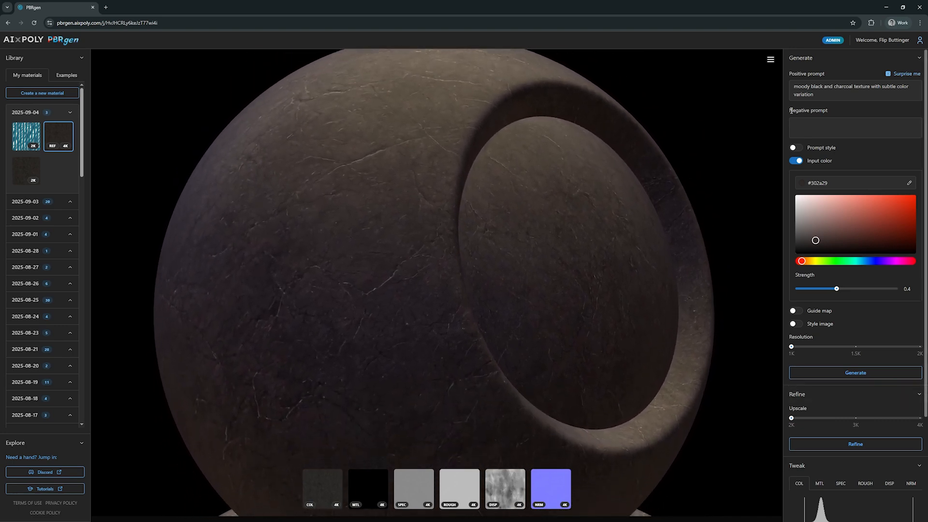
# Step: Collapse the Generate, Refine and Export sections to leave only the Tweak panel open
pyautogui.click(829, 58)
pyautogui.click(834, 77)
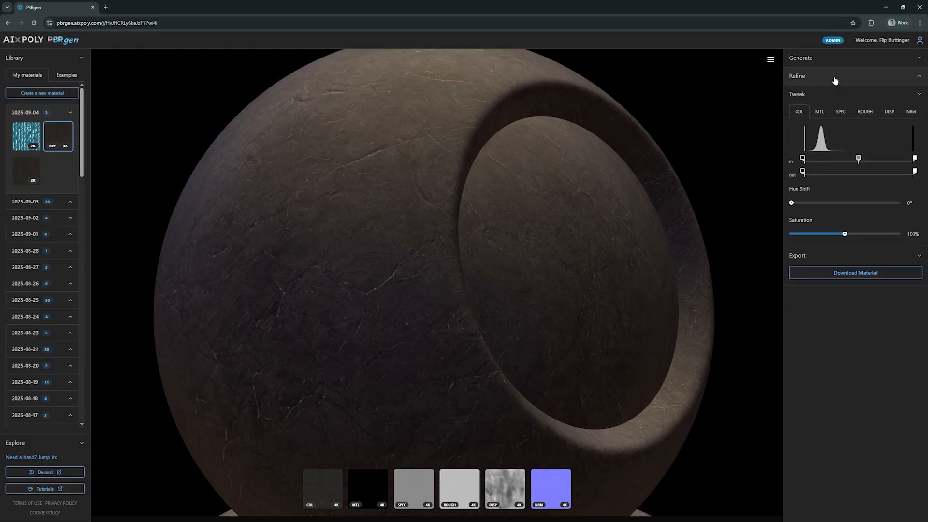
pyautogui.click(827, 259)
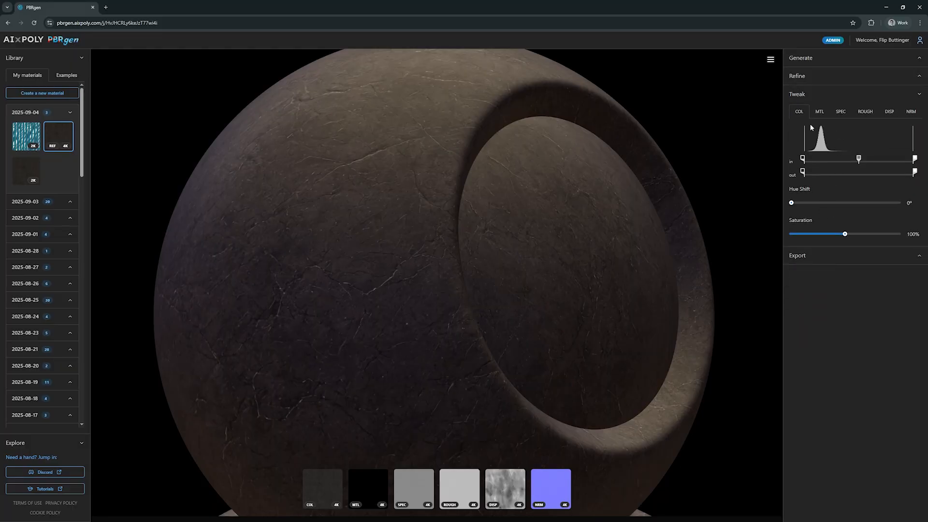
# Step: Raise the metallic map's output white point to the maximum
pyautogui.click(821, 113)
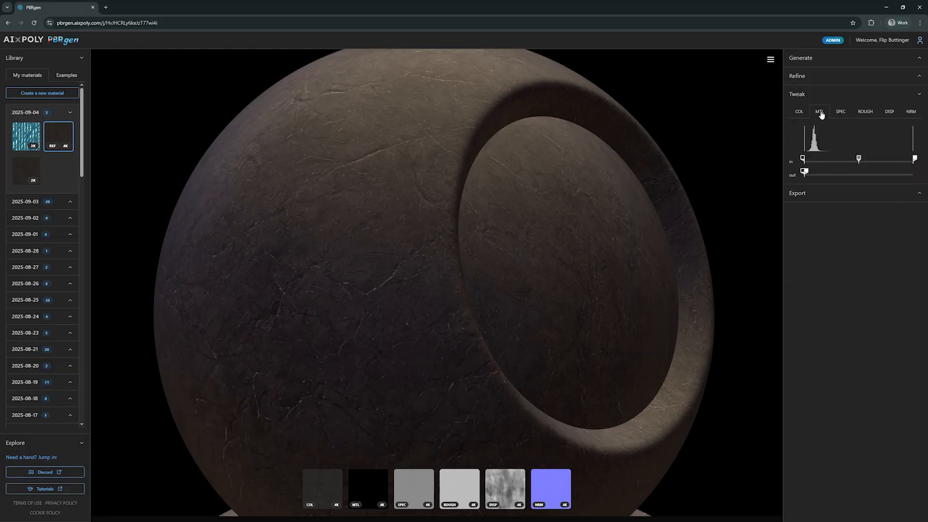
pyautogui.moveTo(831, 174); pyautogui.dragTo(914, 173)
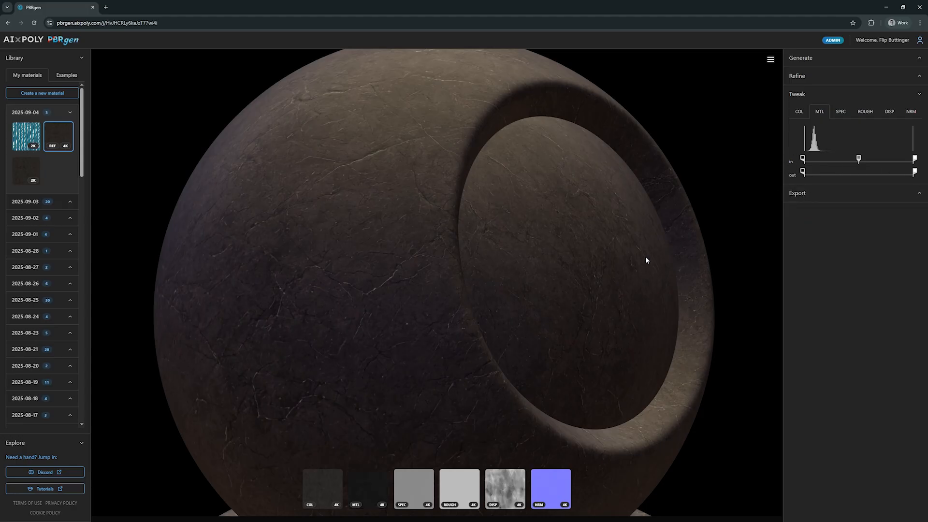
# Step: Isolate the metallic map, pull its input white point down close to the black point, and return to the full view
pyautogui.click(368, 480)
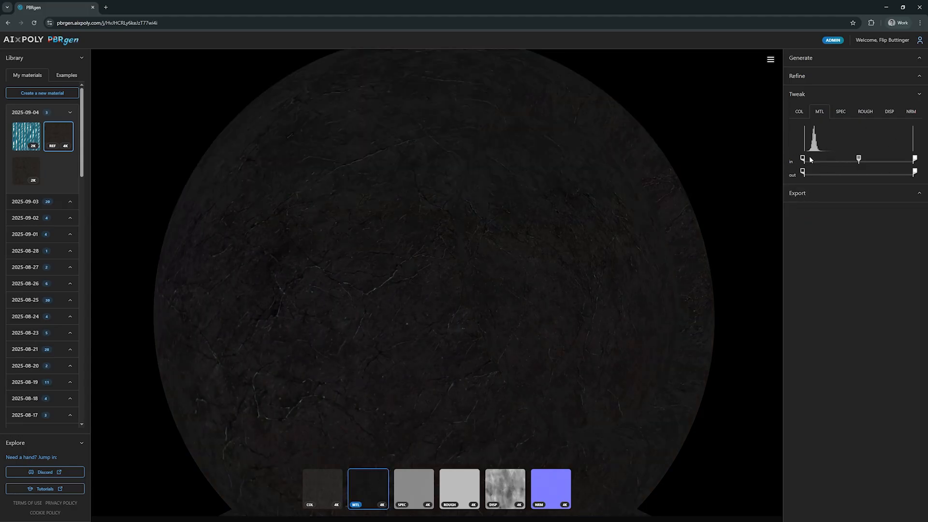
pyautogui.moveTo(804, 160); pyautogui.dragTo(806, 161)
pyautogui.moveTo(913, 160); pyautogui.dragTo(823, 161)
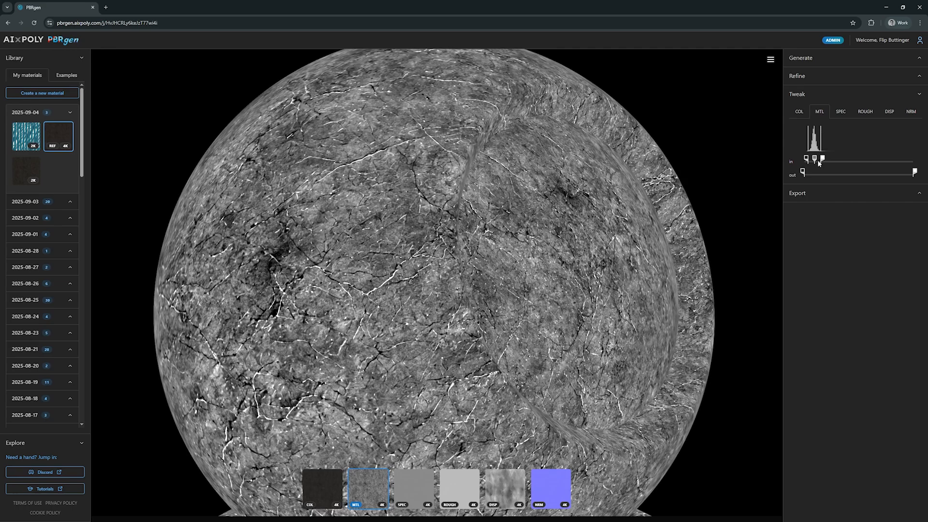
pyautogui.moveTo(816, 162); pyautogui.dragTo(812, 162)
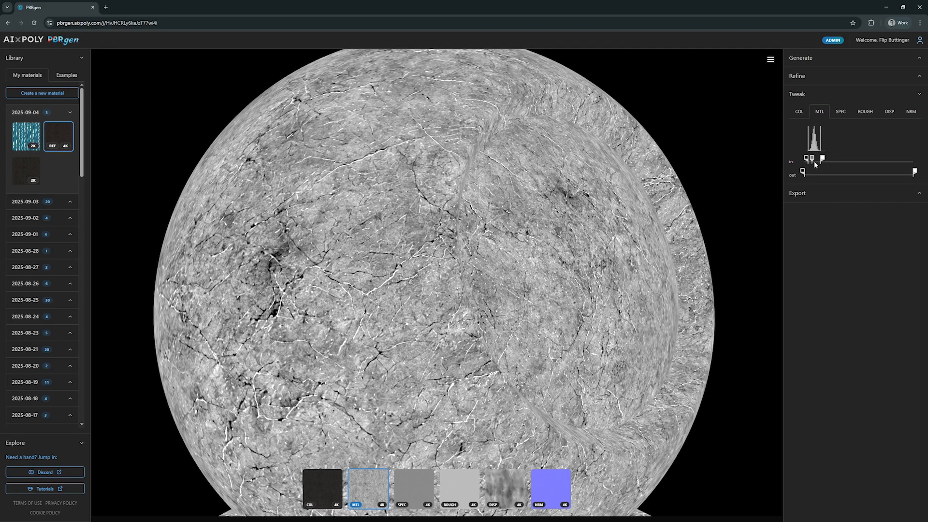
pyautogui.click(369, 483)
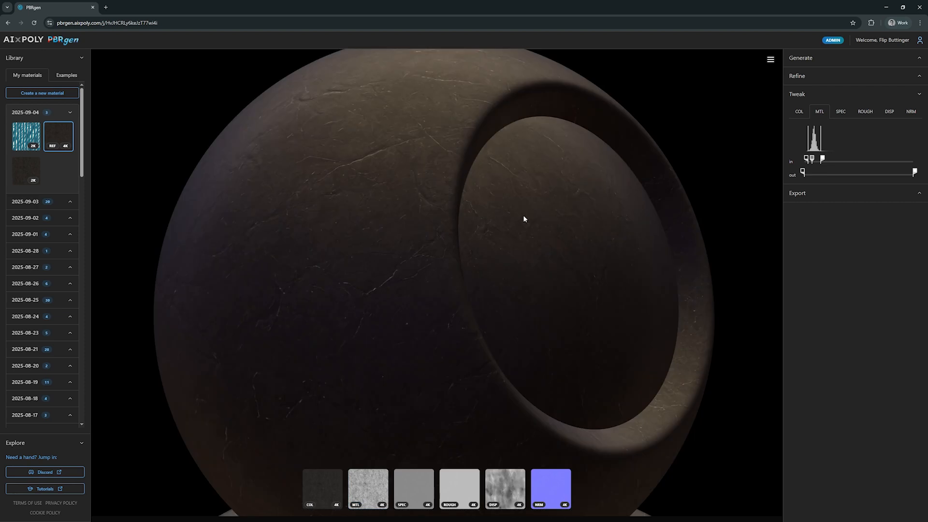
# Step: Isolate the roughness map and adjust its input black point and output black and white points
pyautogui.click(465, 472)
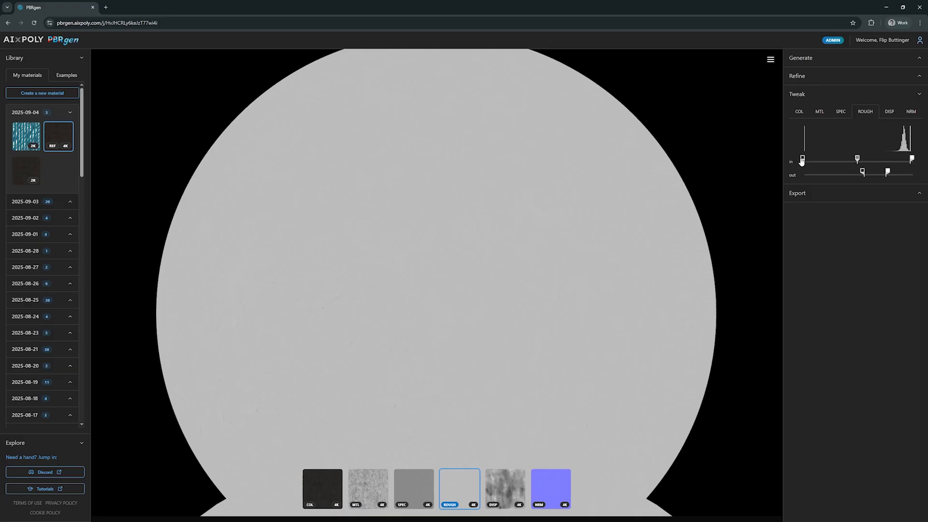
pyautogui.moveTo(801, 161); pyautogui.dragTo(828, 174)
pyautogui.moveTo(889, 174); pyautogui.dragTo(860, 173)
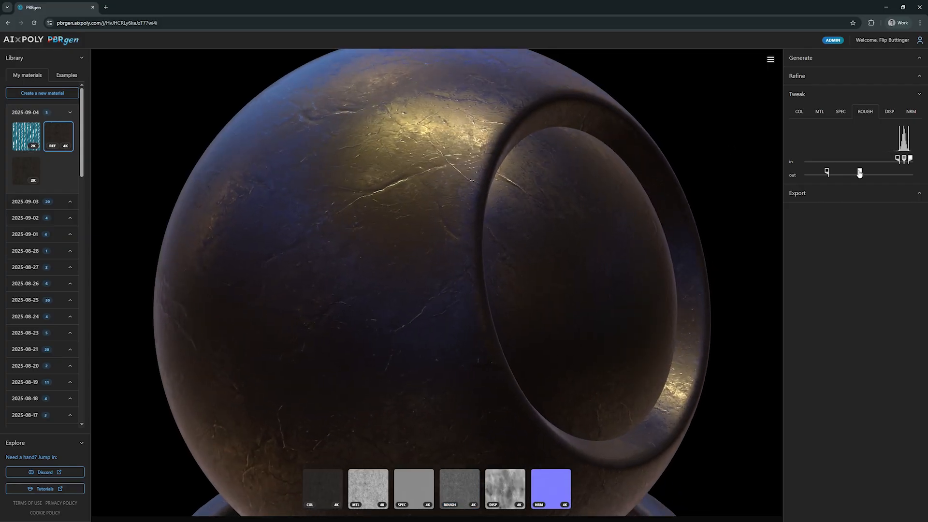
pyautogui.moveTo(859, 173); pyautogui.dragTo(828, 175)
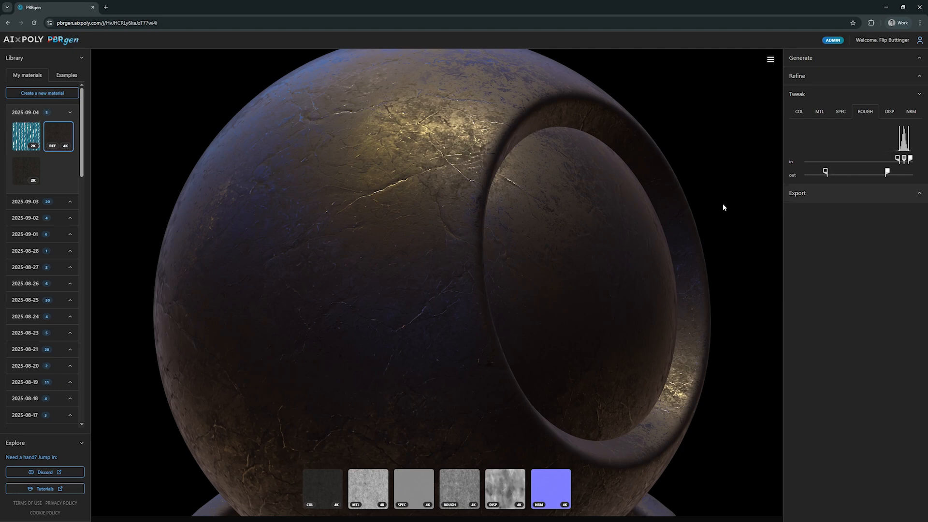
# Step: Lower the roughness output white point again and fine-tune the input levels while orbiting the sphere
pyautogui.moveTo(723, 204); pyautogui.dragTo(587, 204)
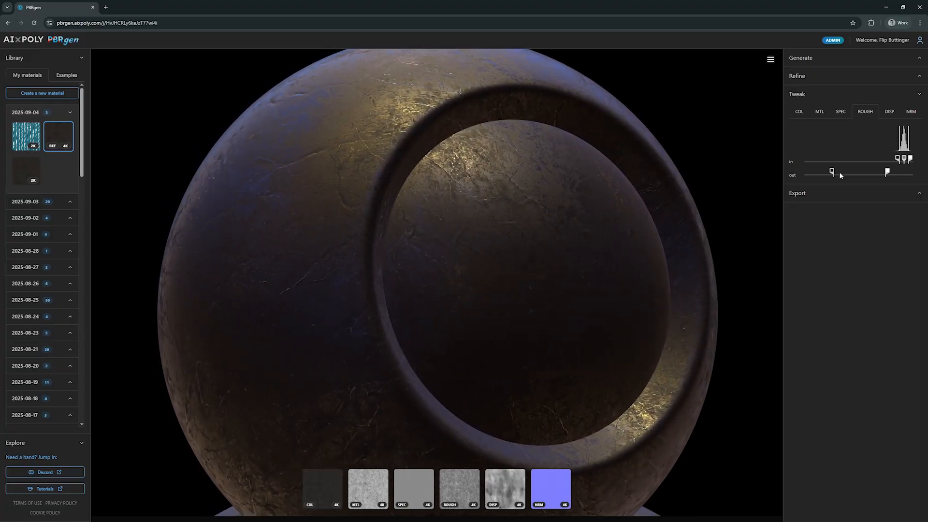
pyautogui.moveTo(839, 173)
pyautogui.mouseDown()
pyautogui.moveTo(873, 172)
pyautogui.moveTo(799, 174)
pyautogui.moveTo(868, 175)
pyautogui.mouseUp()
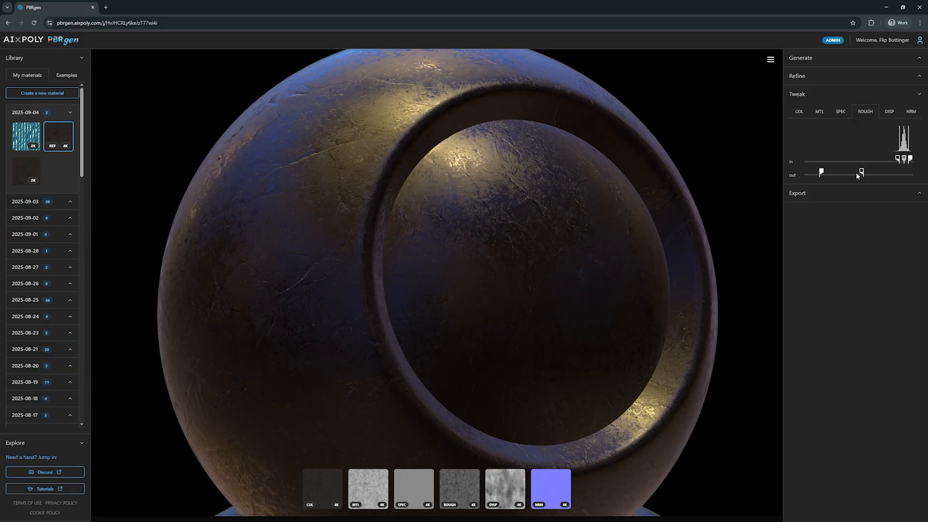
pyautogui.moveTo(598, 211); pyautogui.dragTo(630, 219)
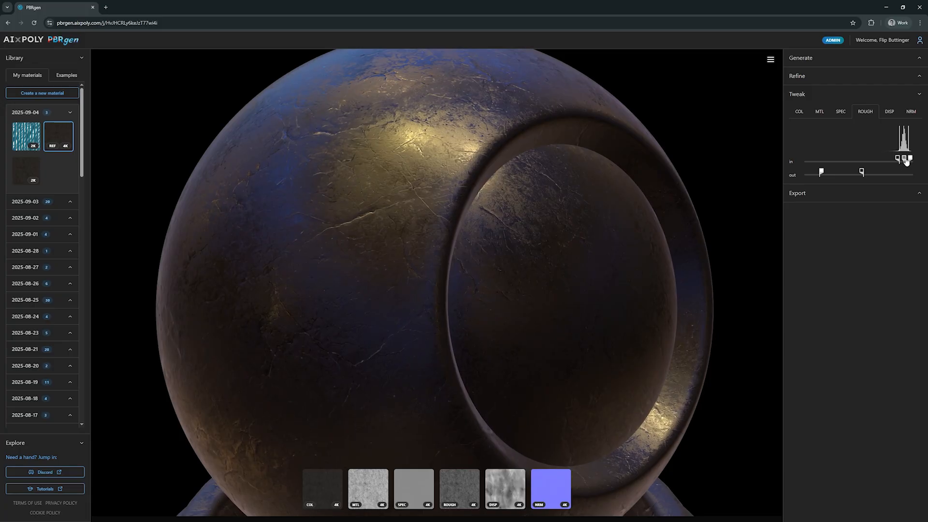
pyautogui.moveTo(906, 161); pyautogui.dragTo(905, 163)
pyautogui.moveTo(634, 203)
pyautogui.mouseDown()
pyautogui.moveTo(543, 209)
pyautogui.moveTo(570, 203)
pyautogui.moveTo(580, 215)
pyautogui.moveTo(690, 219)
pyautogui.moveTo(633, 216)
pyautogui.mouseUp()
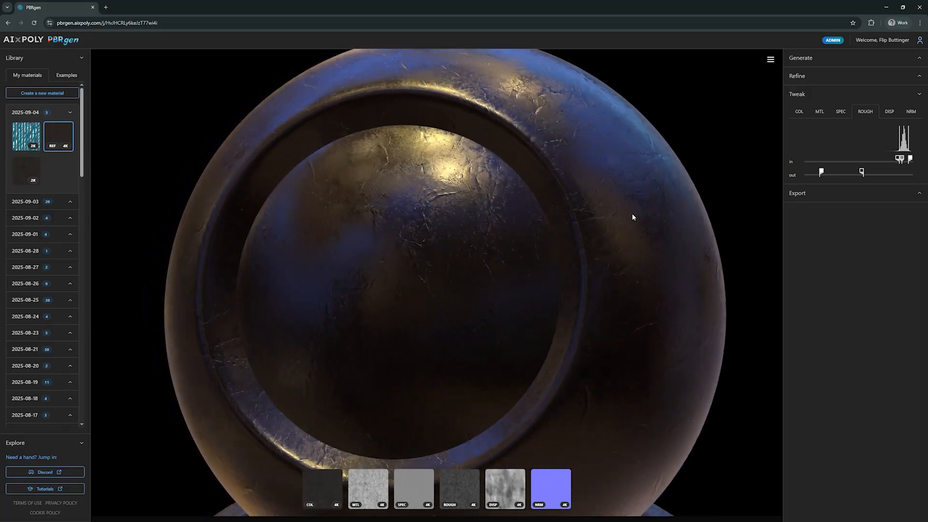
# Step: Open the normal map settings and set the Normal Map Scale to 1.62
pyautogui.click(911, 111)
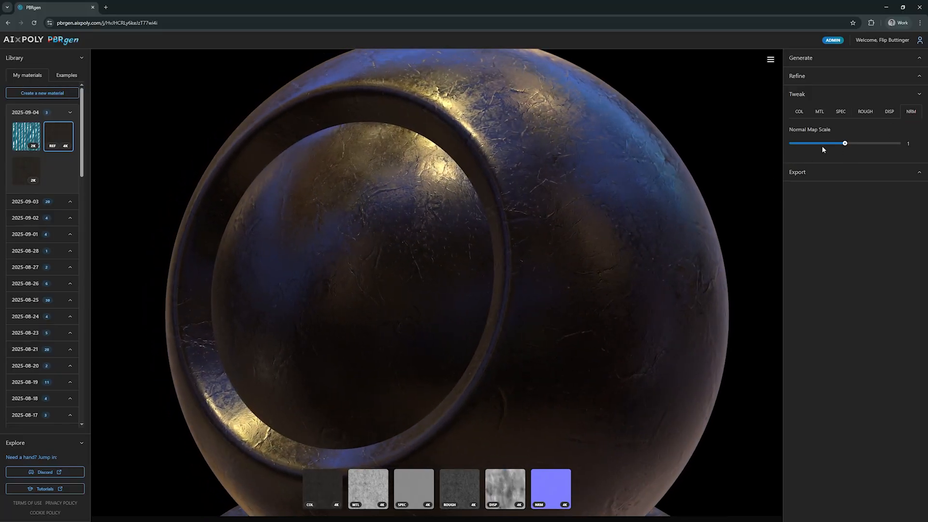
pyautogui.moveTo(846, 146); pyautogui.dragTo(864, 146)
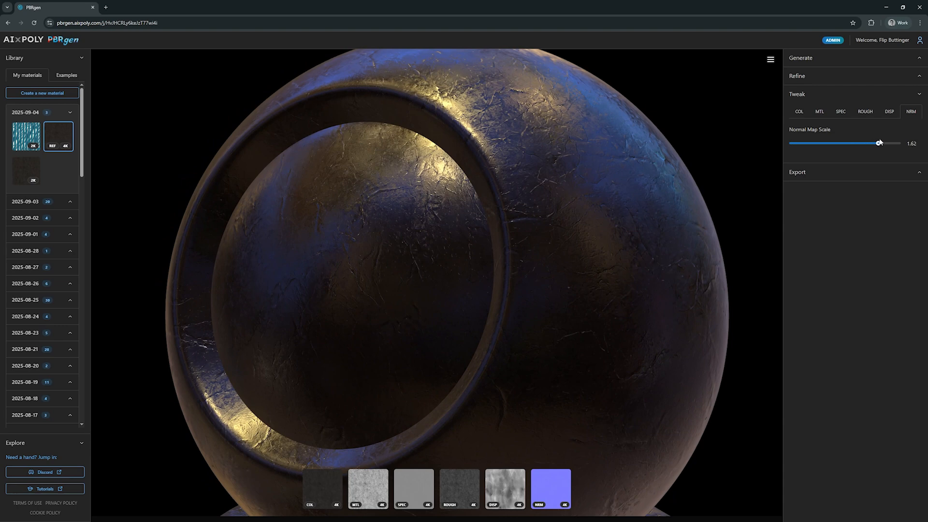
# Step: Set the displacement map's Displacement Scale to 1.7 and Scalar Zero Value to 0.56
pyautogui.click(889, 112)
pyautogui.moveTo(792, 144); pyautogui.dragTo(802, 144)
pyautogui.moveTo(791, 174); pyautogui.dragTo(851, 175)
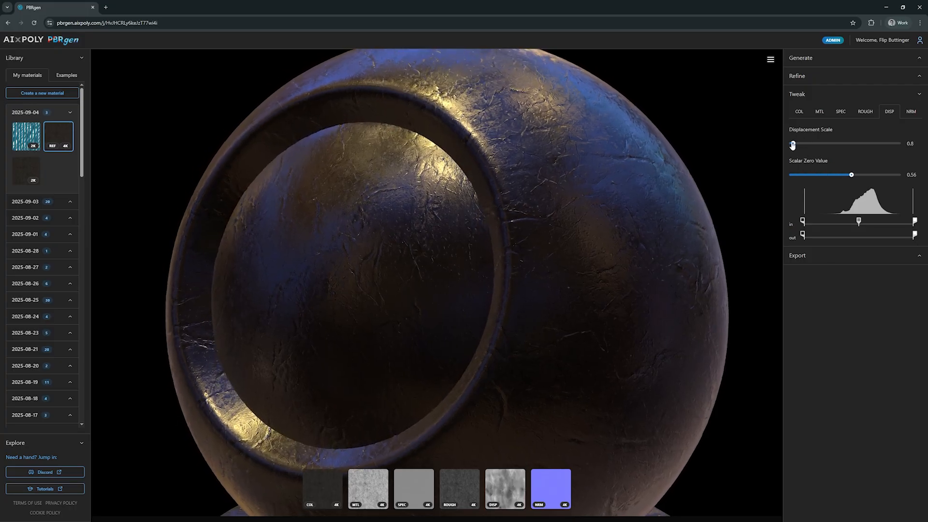
pyautogui.moveTo(801, 144); pyautogui.dragTo(796, 145)
pyautogui.moveTo(597, 182); pyautogui.dragTo(607, 186)
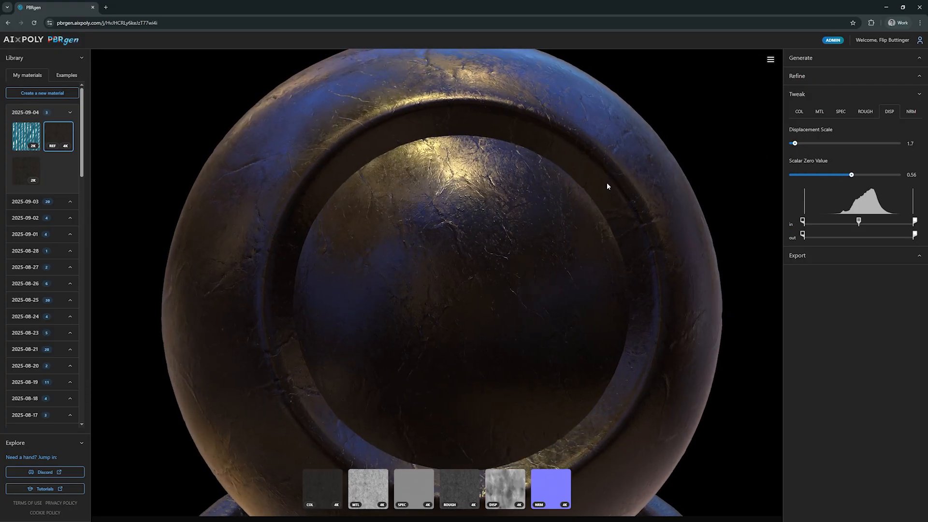
pyautogui.scroll(-5, 573, 260)
pyautogui.moveTo(572, 261); pyautogui.dragTo(573, 268)
pyautogui.moveTo(566, 194); pyautogui.dragTo(568, 163, button='right')
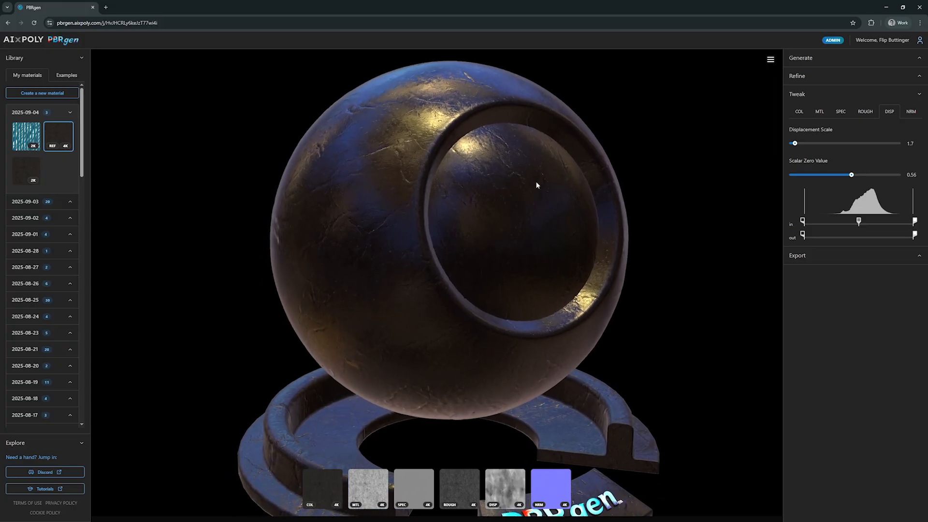